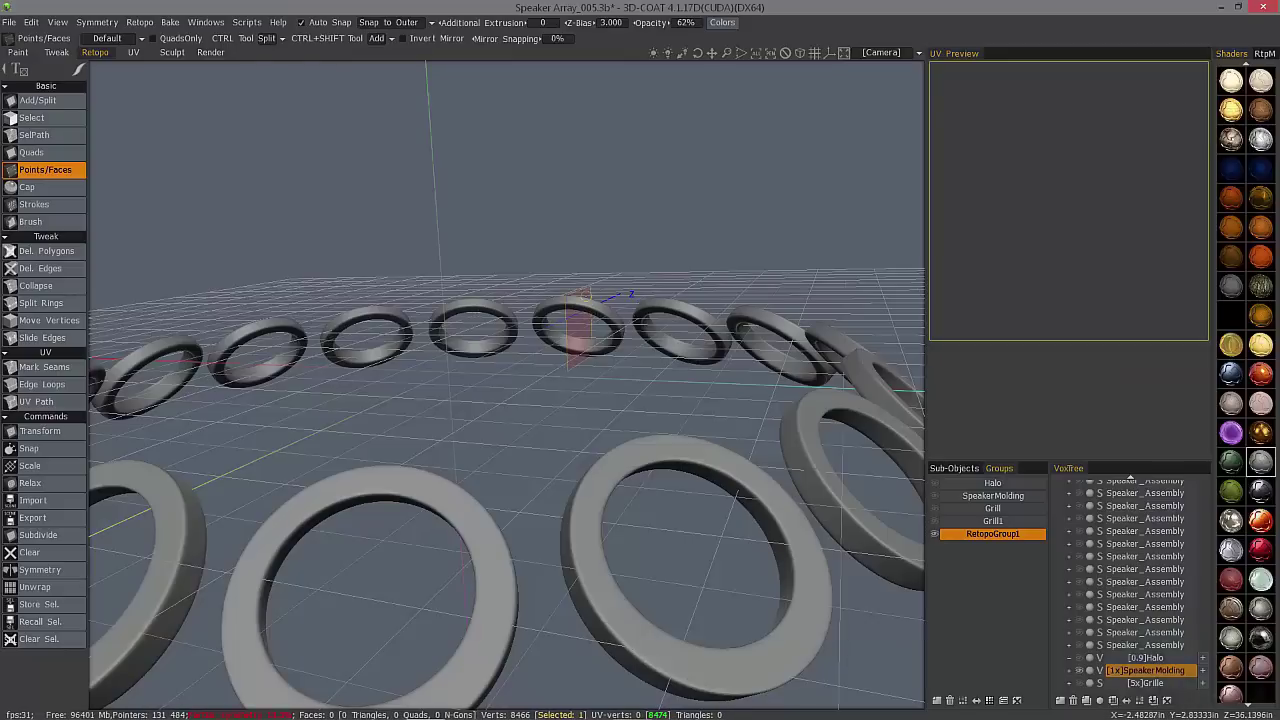
Examine the circular array of SpeakerMolding rings and the current mirror symmetry plane on one ring
{"action": "left_click_drag", "start_coordinate": [522, 326], "coordinate": [447, 473]}
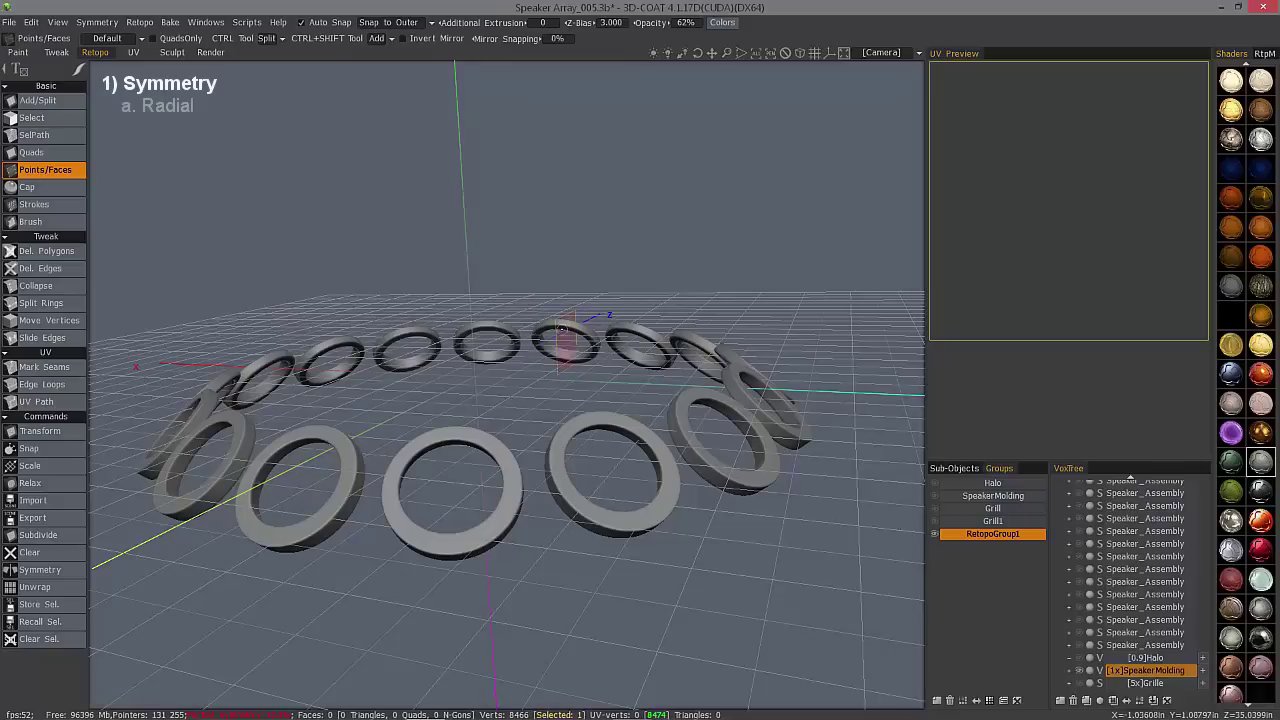
{"action": "left_click_drag", "start_coordinate": [667, 457], "coordinate": [664, 580], "text": "alt"}
{"action": "right_click_drag", "start_coordinate": [515, 254], "coordinate": [517, 385], "text": "alt"}
{"action": "left_click_drag", "start_coordinate": [517, 385], "coordinate": [451, 428], "text": "alt"}
{"action": "right_click_drag", "start_coordinate": [452, 428], "coordinate": [461, 425]}
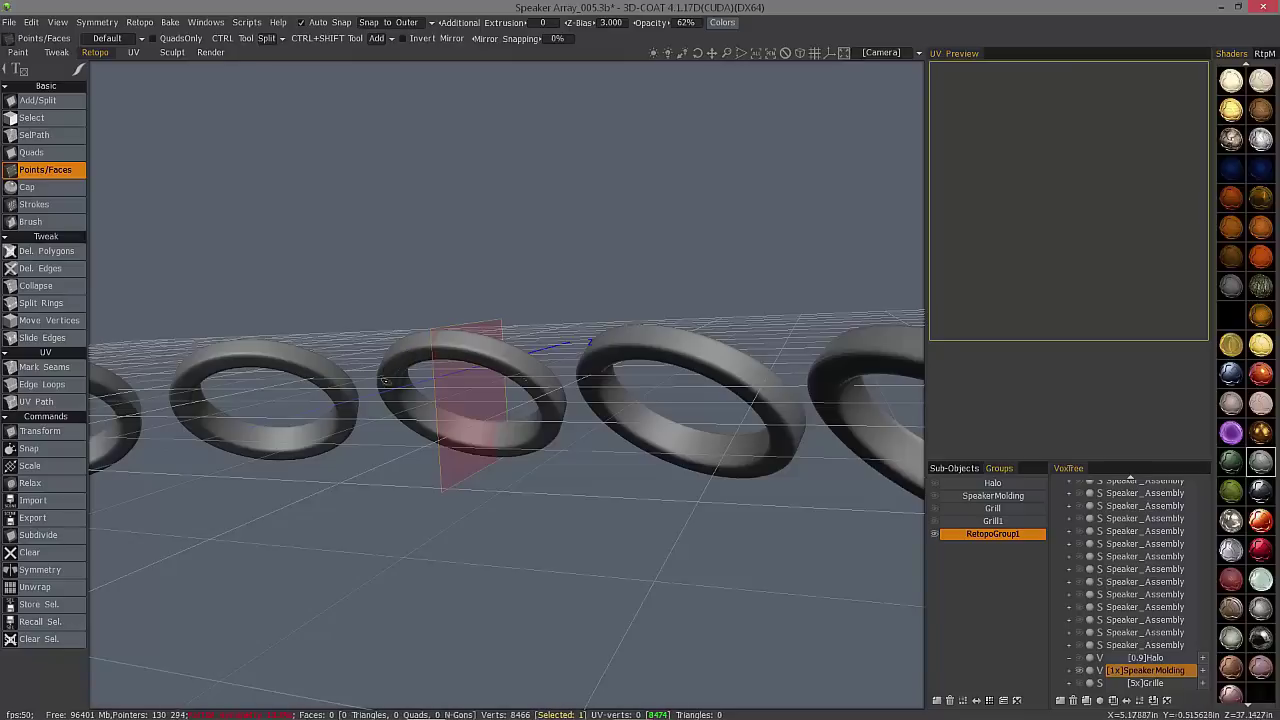
{"action": "right_click_drag", "start_coordinate": [385, 383], "coordinate": [501, 277]}
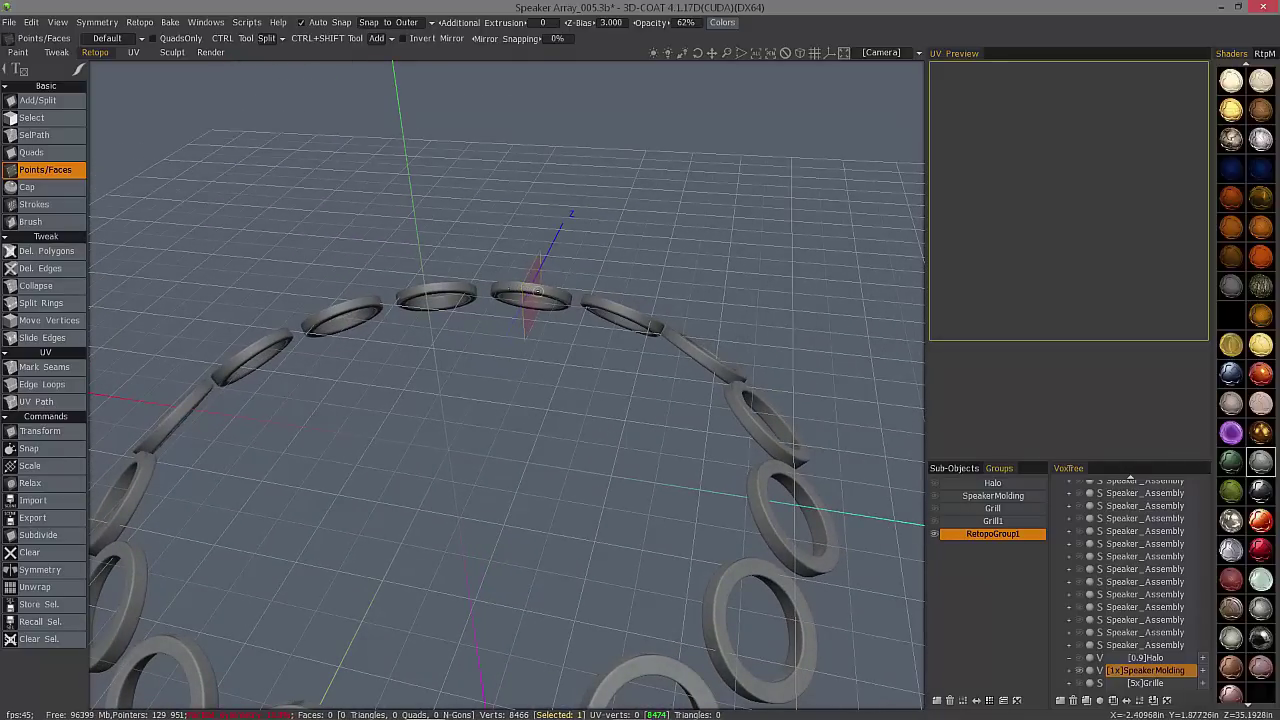
{"action": "right_click_drag", "start_coordinate": [779, 541], "coordinate": [63, 491]}
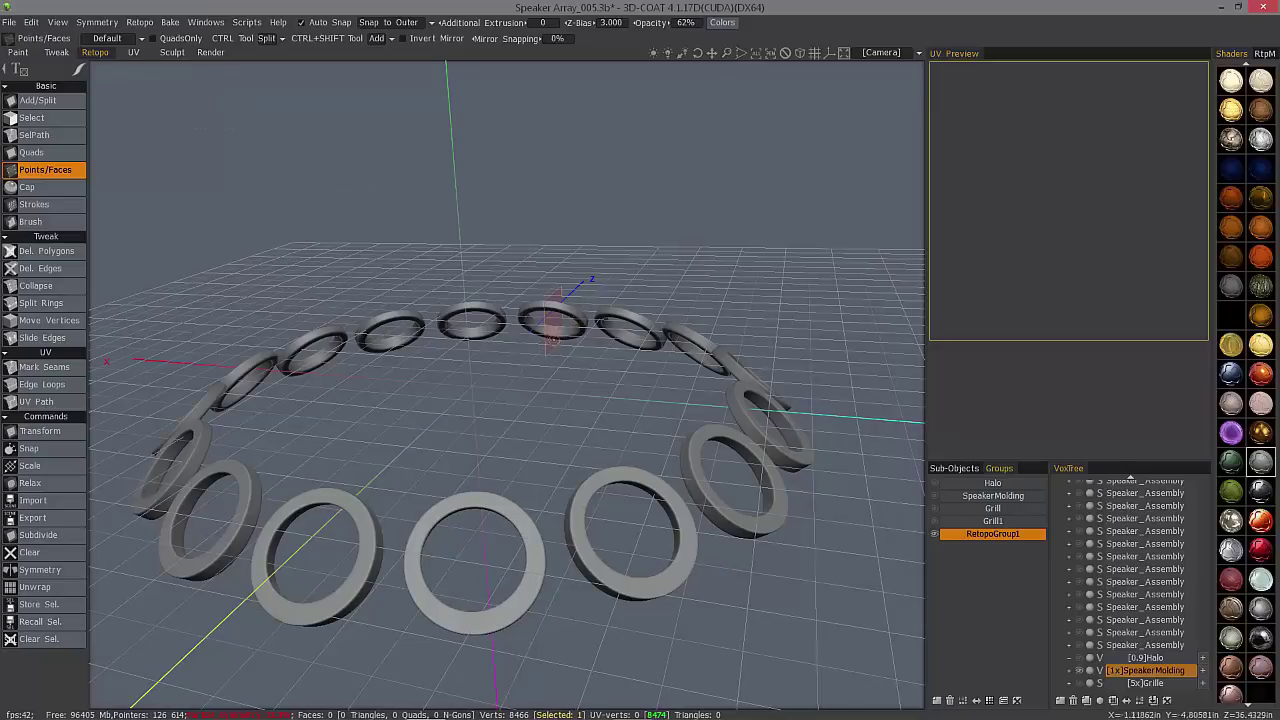
{"action": "scroll", "coordinate": [552, 345], "scroll_direction": "up", "scroll_amount": 3}
{"action": "scroll", "coordinate": [540, 347], "scroll_direction": "up", "scroll_amount": 5}
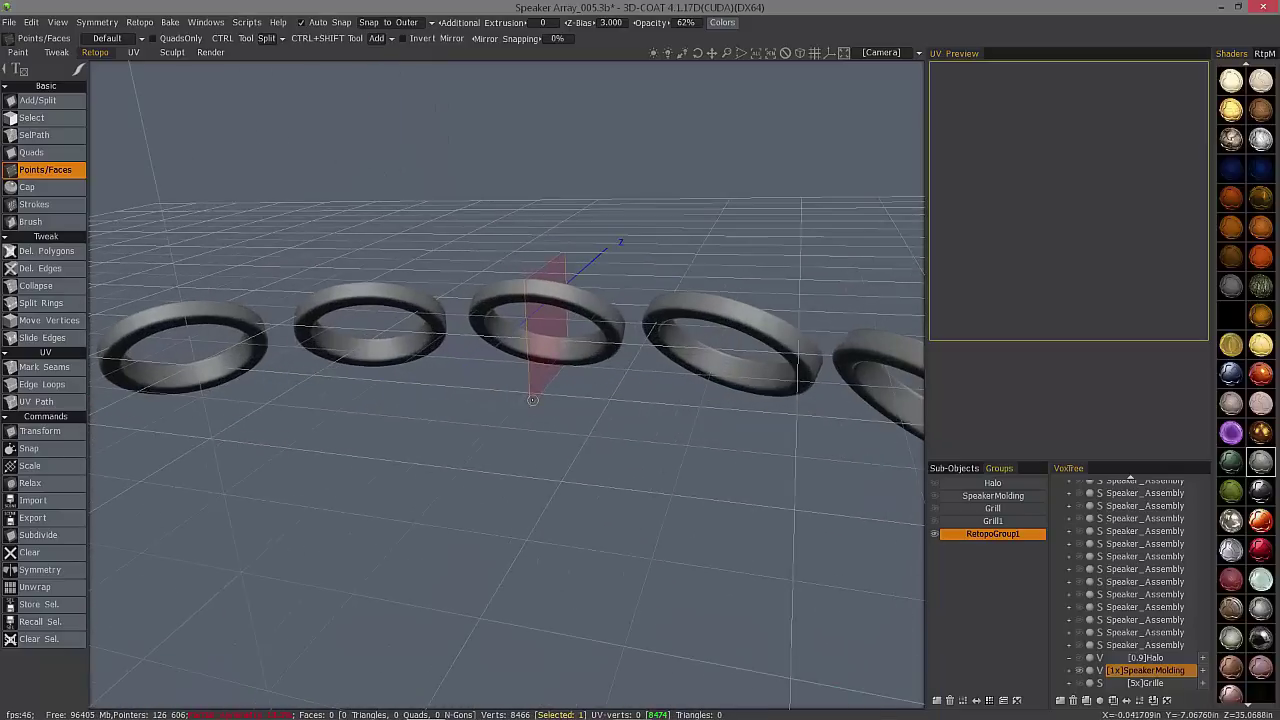
{"action": "left_click_drag", "start_coordinate": [540, 347], "coordinate": [440, 310], "text": "alt"}
{"action": "scroll", "coordinate": [464, 296], "scroll_direction": "up", "scroll_amount": 3}
{"action": "scroll", "coordinate": [346, 408], "scroll_direction": "up", "scroll_amount": 4}
{"action": "left_click_drag", "start_coordinate": [346, 408], "coordinate": [348, 382], "text": "alt"}
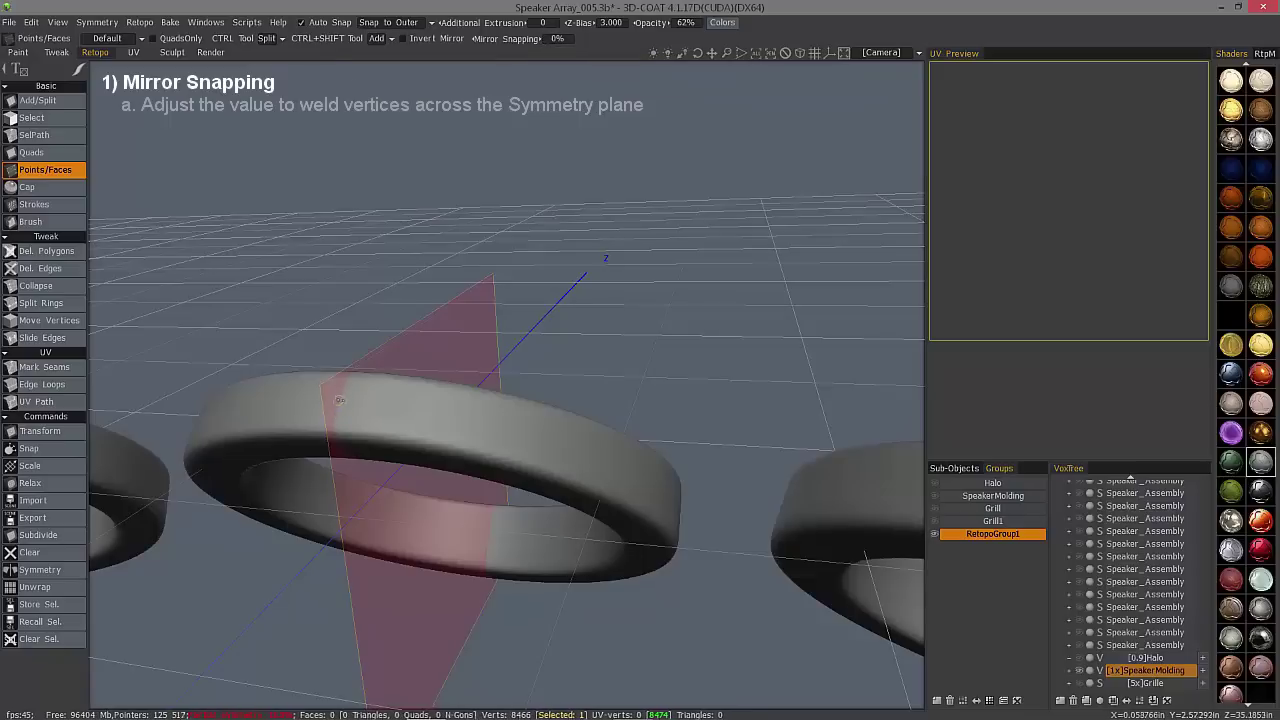
Set Mirror Snapping to 35% and toggle Virtual Mirror Mode off and back on
{"action": "left_click_drag", "start_coordinate": [498, 40], "coordinate": [532, 40]}
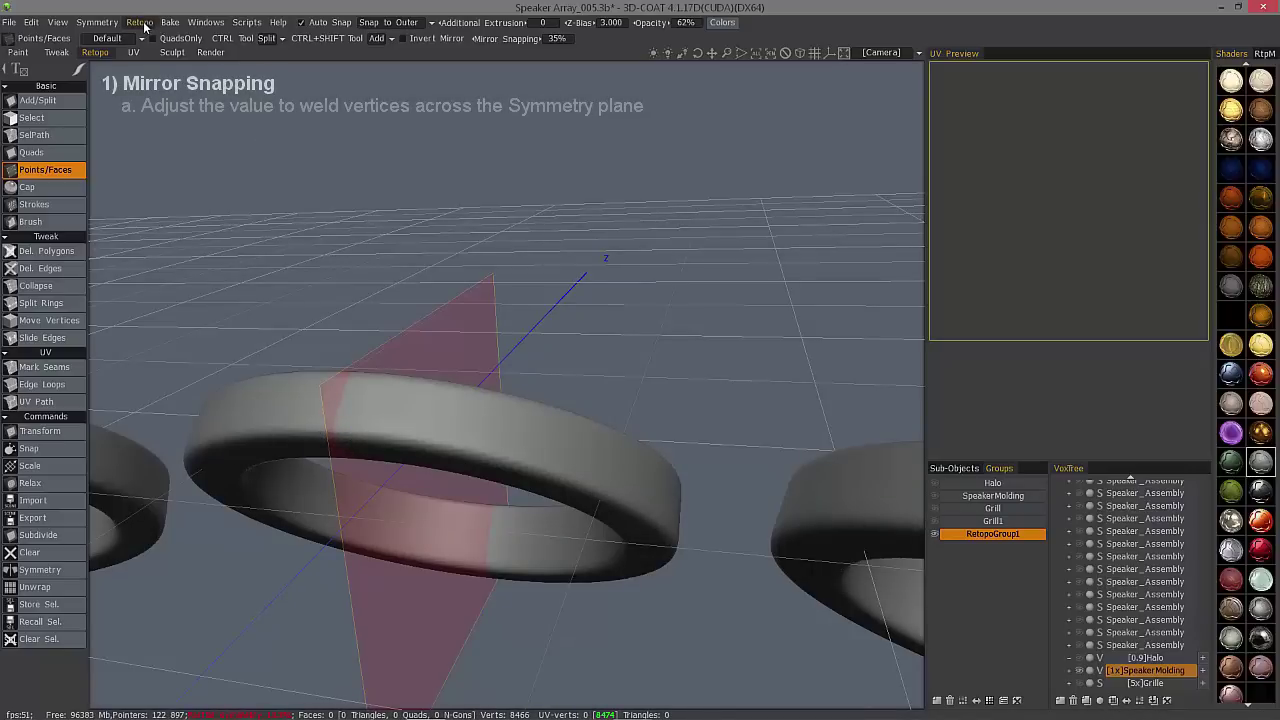
{"action": "left_click", "coordinate": [139, 22]}
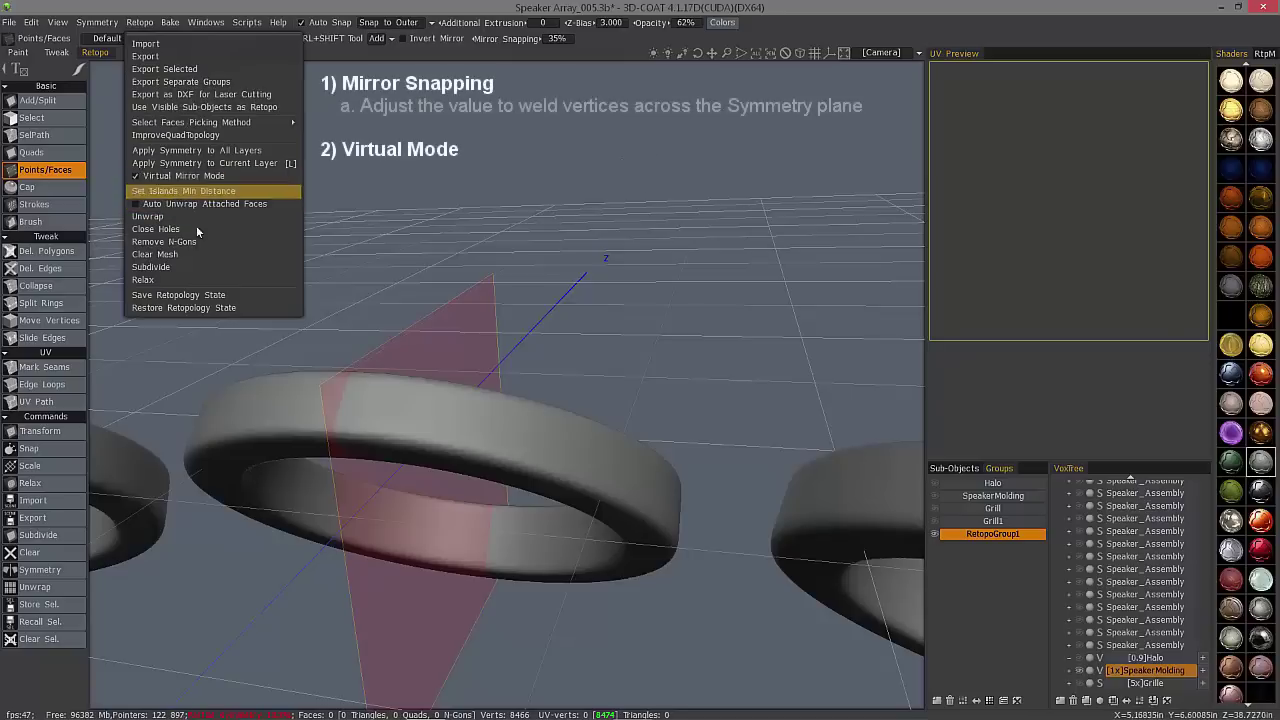
{"action": "left_click", "coordinate": [181, 177]}
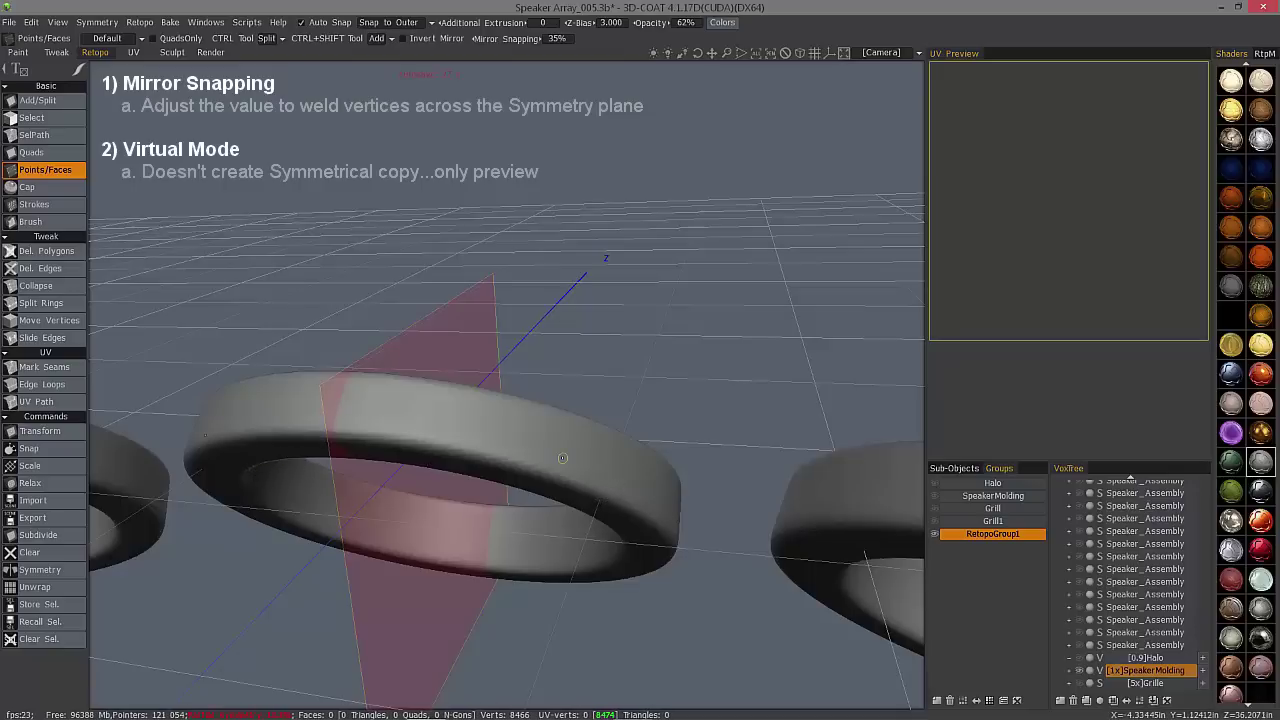
{"action": "left_click", "coordinate": [139, 22]}
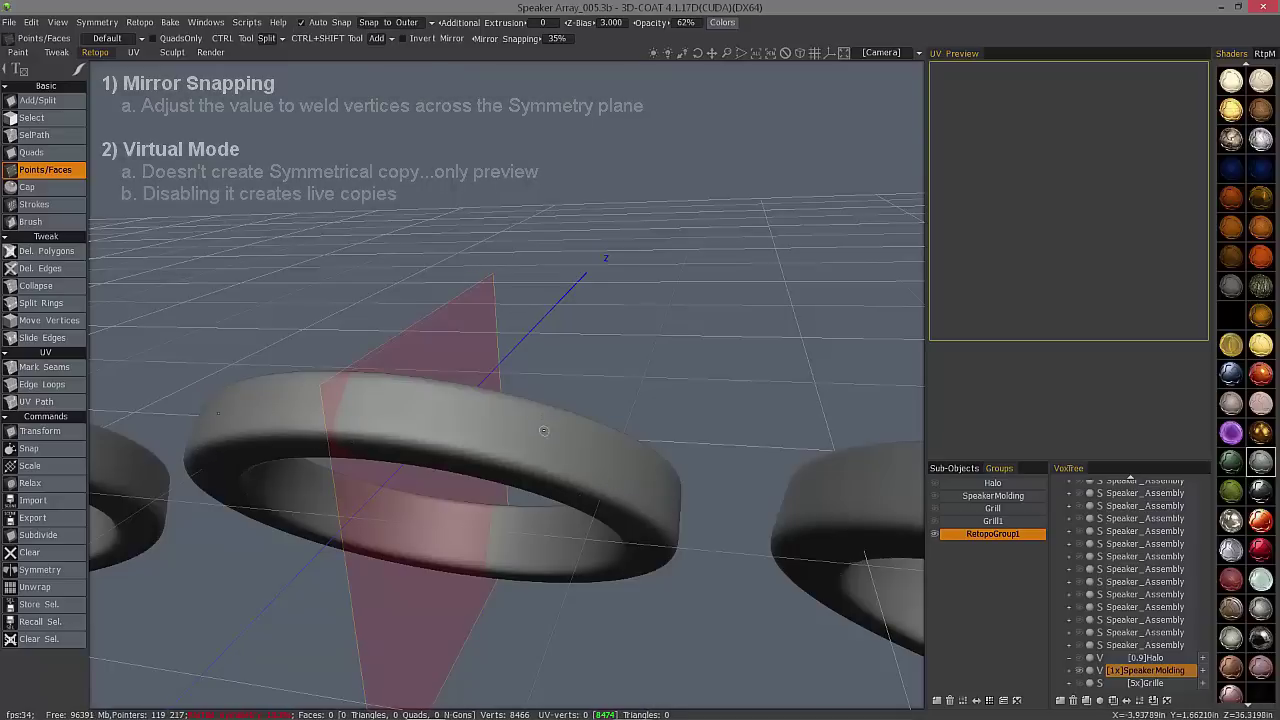
Switch the symmetry type from X,Y,Z Mirror to Radial Symmetry
{"action": "left_click_drag", "start_coordinate": [543, 430], "coordinate": [560, 400], "text": "alt"}
{"action": "right_click_drag", "start_coordinate": [560, 400], "coordinate": [540, 380], "text": "alt"}
{"action": "left_click_drag", "start_coordinate": [540, 380], "coordinate": [570, 450], "text": "alt"}
{"action": "middle_click_drag", "start_coordinate": [570, 450], "coordinate": [570, 395], "text": "alt"}
{"action": "left_click_drag", "start_coordinate": [570, 395], "coordinate": [460, 505], "text": "alt"}
{"action": "right_click_drag", "start_coordinate": [460, 505], "coordinate": [425, 514], "text": "alt"}
{"action": "left_click_drag", "start_coordinate": [425, 514], "coordinate": [432, 450], "text": "alt"}
{"action": "right_click_drag", "start_coordinate": [432, 450], "coordinate": [620, 640], "text": "alt"}
{"action": "middle_click_drag", "start_coordinate": [620, 640], "coordinate": [636, 581], "text": "alt"}
{"action": "left_click_drag", "start_coordinate": [636, 581], "coordinate": [515, 300]}
{"action": "key", "text": "s"}
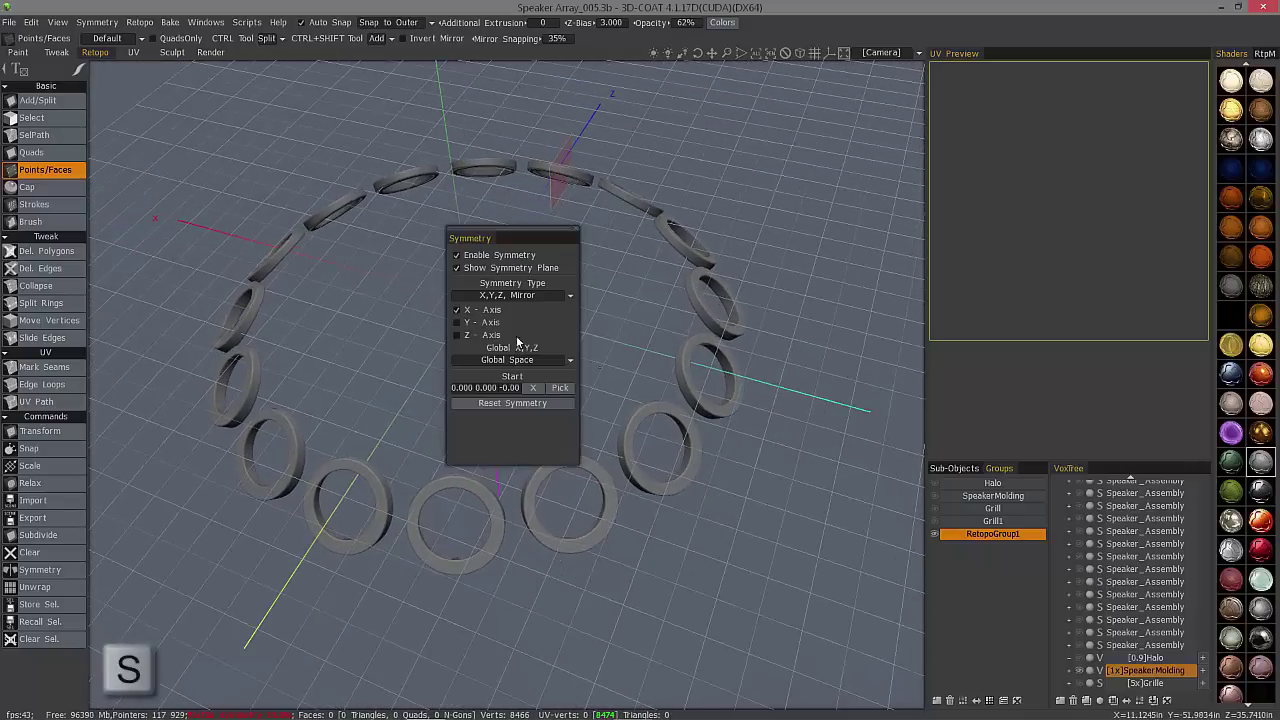
{"action": "left_click", "coordinate": [515, 296]}
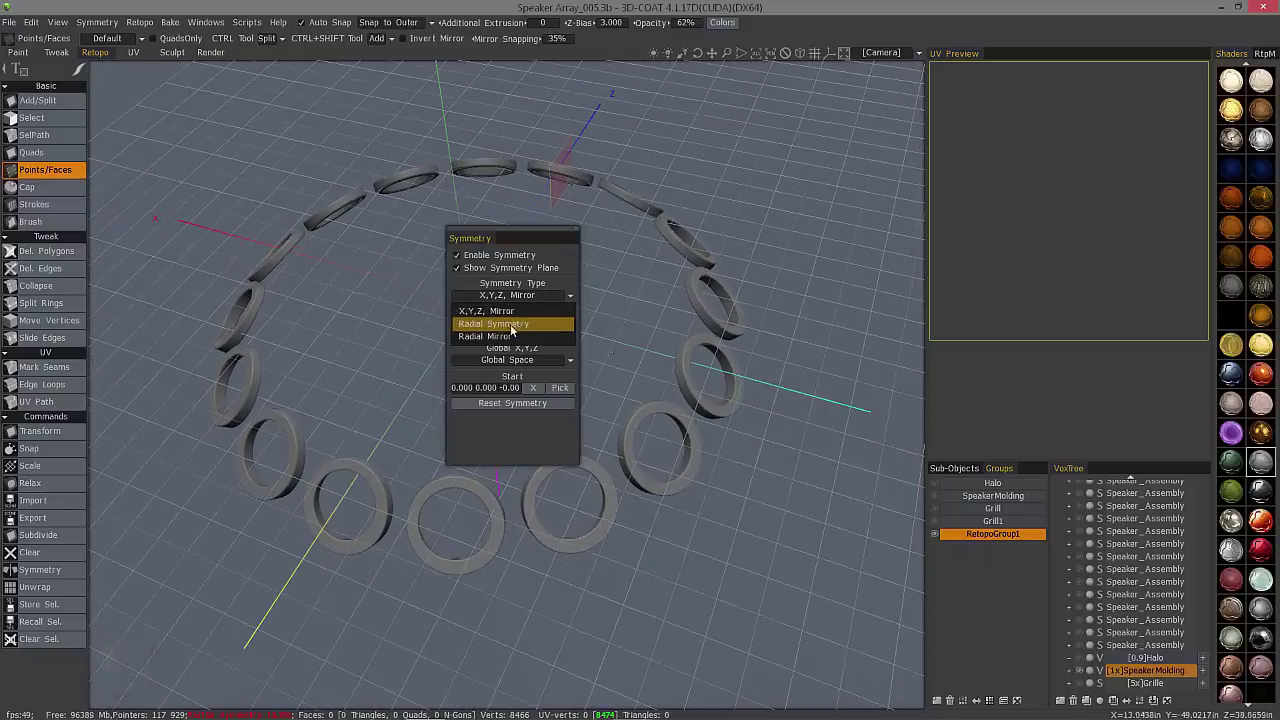
{"action": "left_click", "coordinate": [513, 325]}
{"action": "key", "text": "Escape"}
Confirm a Radial Order of 16 and set the symmetry's axis type to Local Space Y
{"action": "key", "text": "s"}
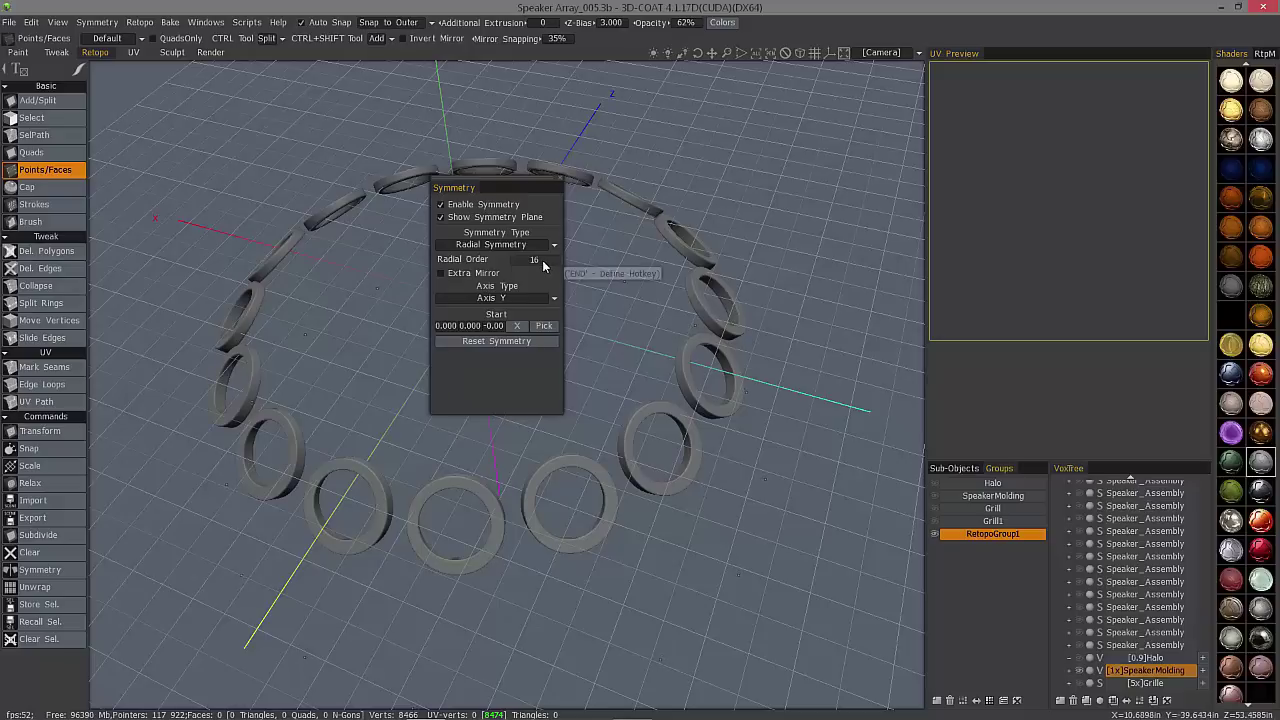
{"action": "double_click", "coordinate": [541, 263]}
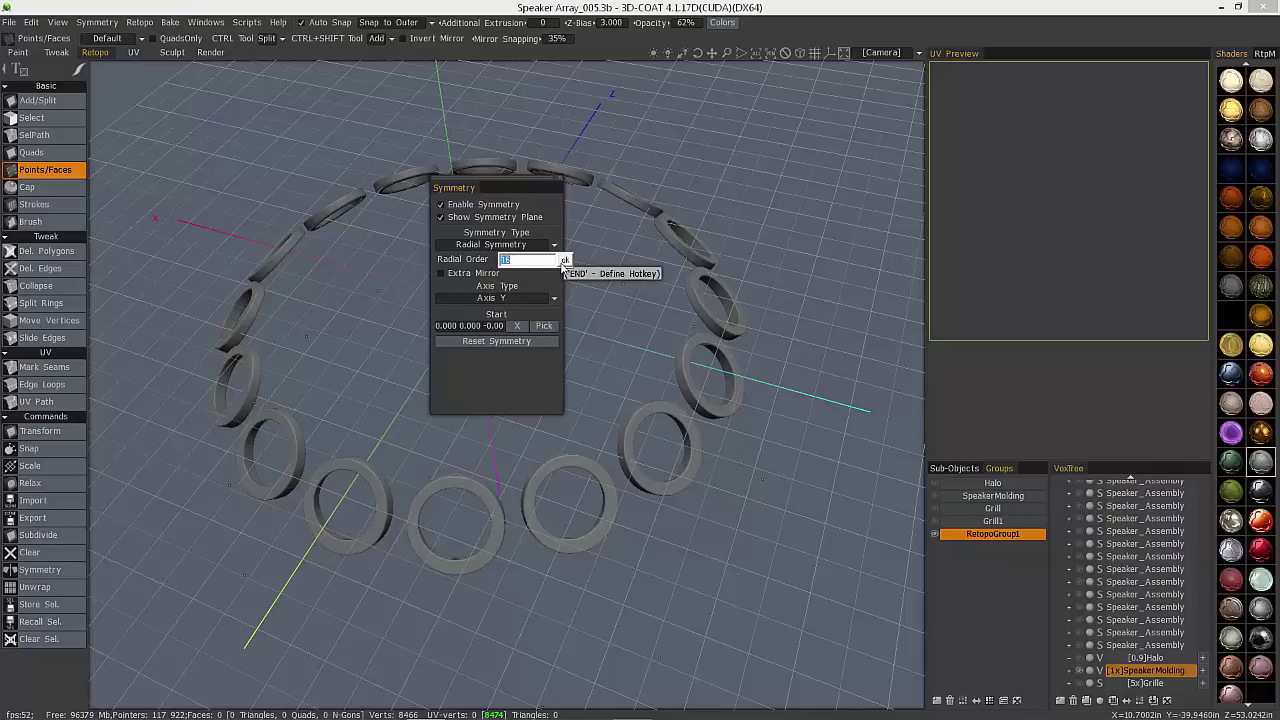
{"action": "left_click", "coordinate": [566, 262]}
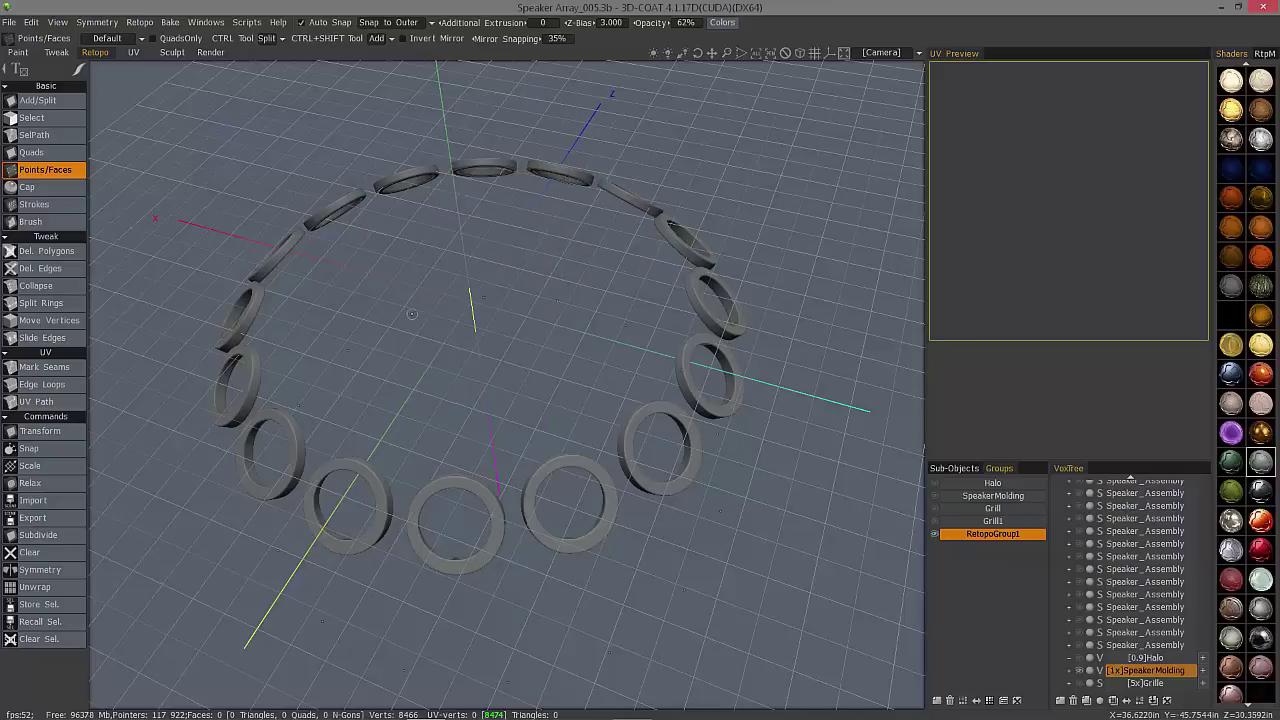
{"action": "left_click_drag", "start_coordinate": [494, 263], "coordinate": [522, 430]}
{"action": "key", "text": "s"}
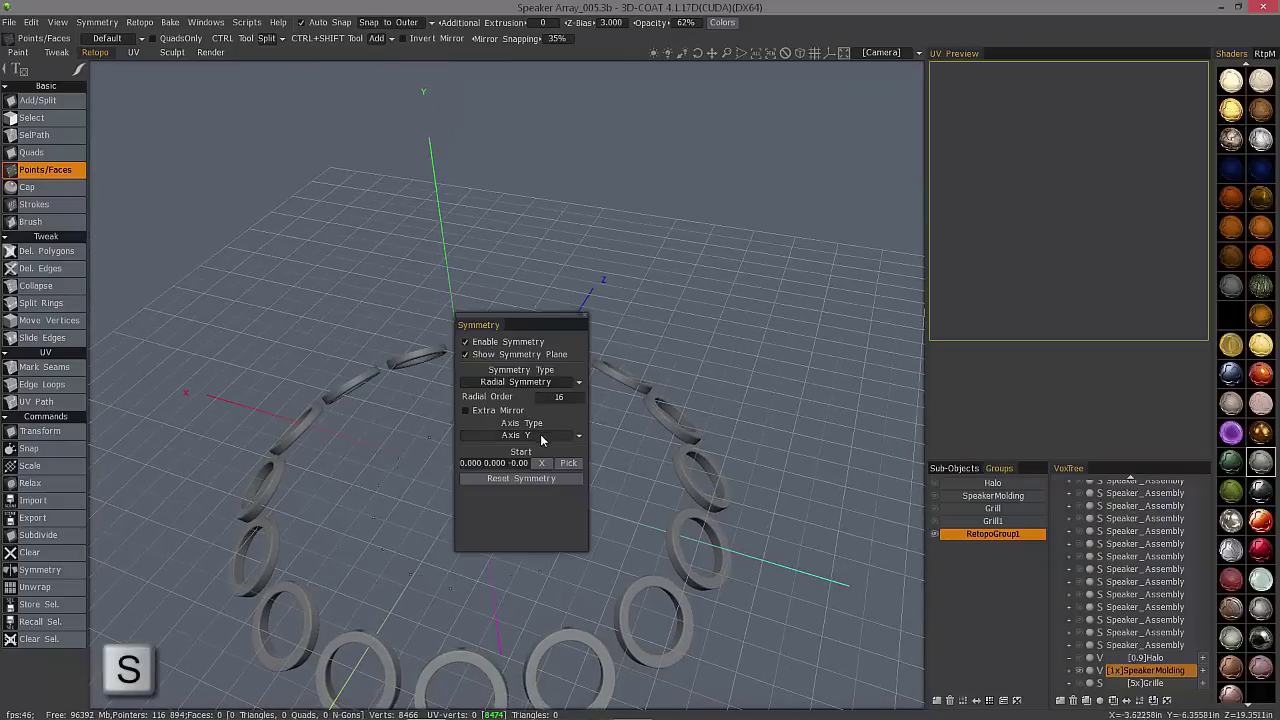
{"action": "left_click", "coordinate": [541, 434]}
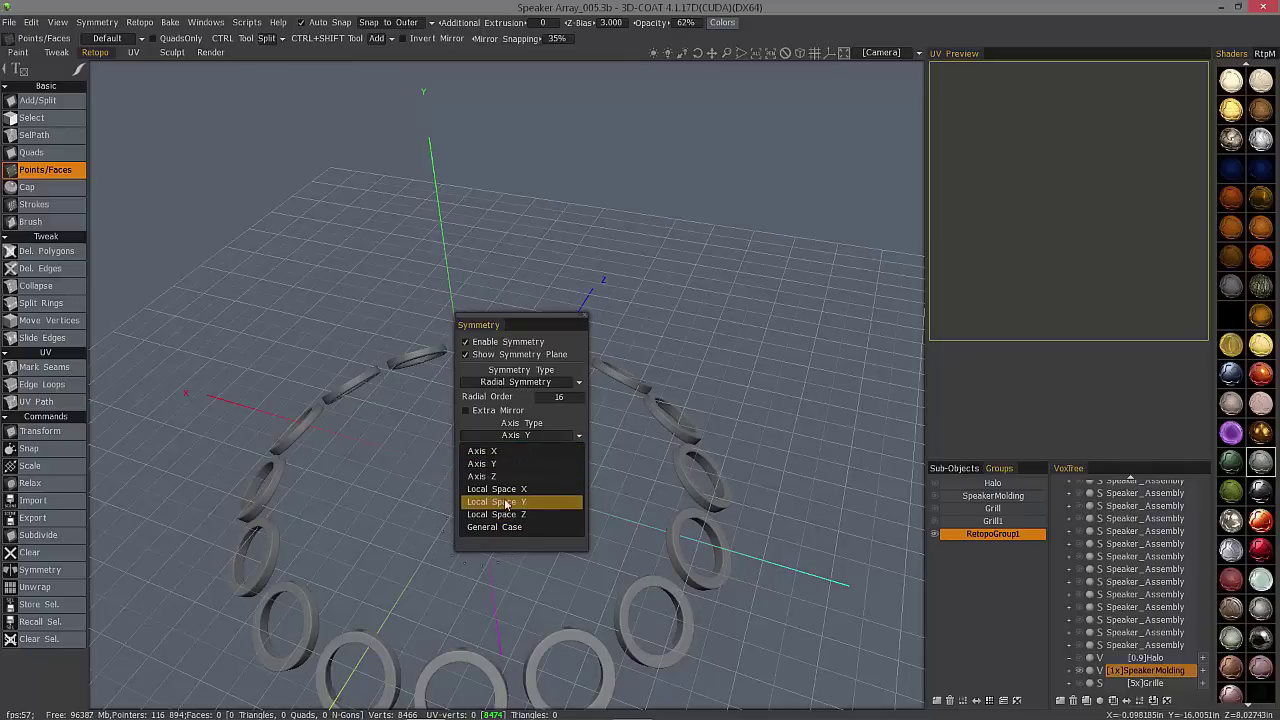
{"action": "left_click", "coordinate": [505, 506]}
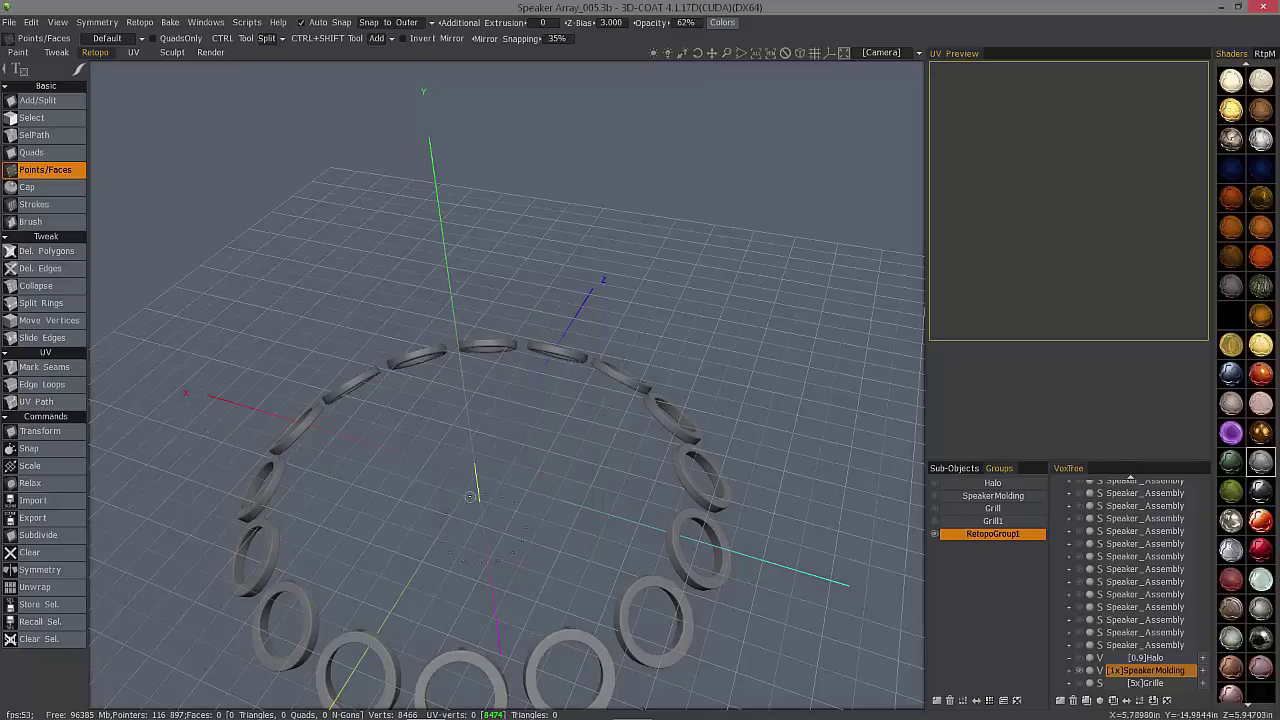
Switch the viewport to orthographic projection and the Top camera view
{"action": "left_click_drag", "start_coordinate": [477, 477], "coordinate": [453, 481], "text": "alt"}
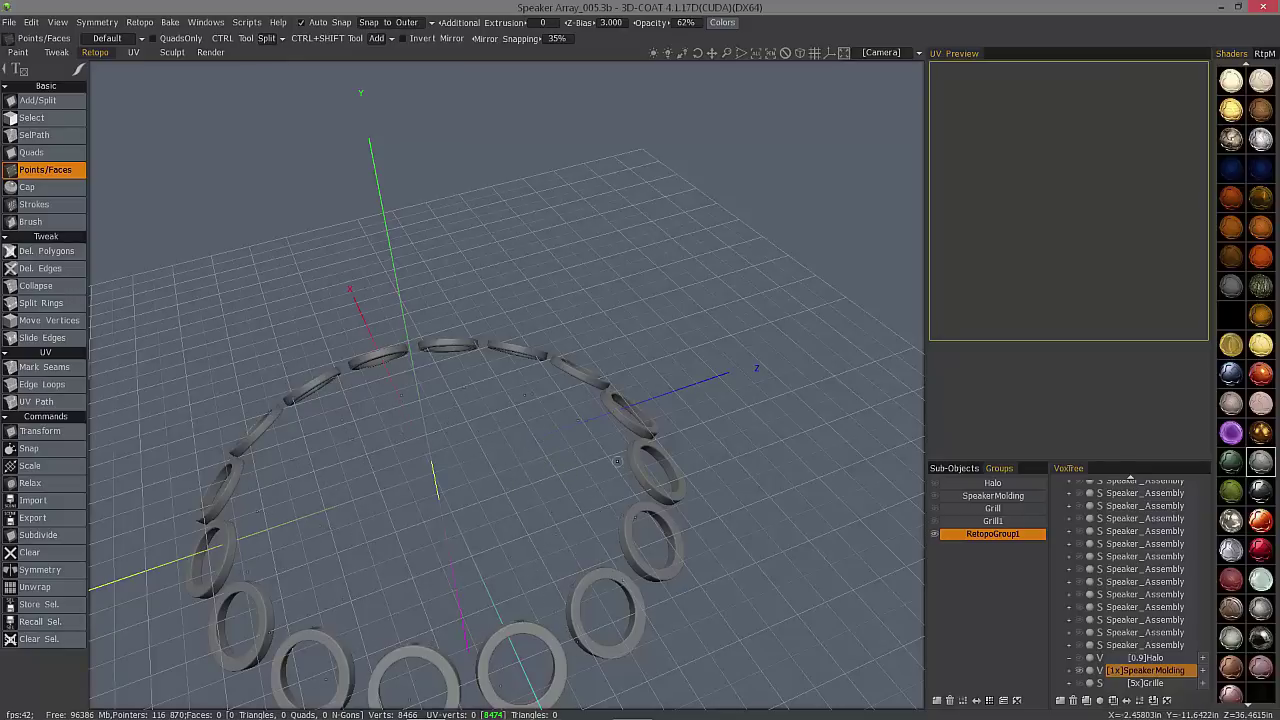
{"action": "left_click_drag", "start_coordinate": [617, 461], "coordinate": [665, 350], "text": "alt"}
{"action": "right_click_drag", "start_coordinate": [665, 350], "coordinate": [604, 262], "text": "alt"}
{"action": "left_click", "coordinate": [800, 53]}
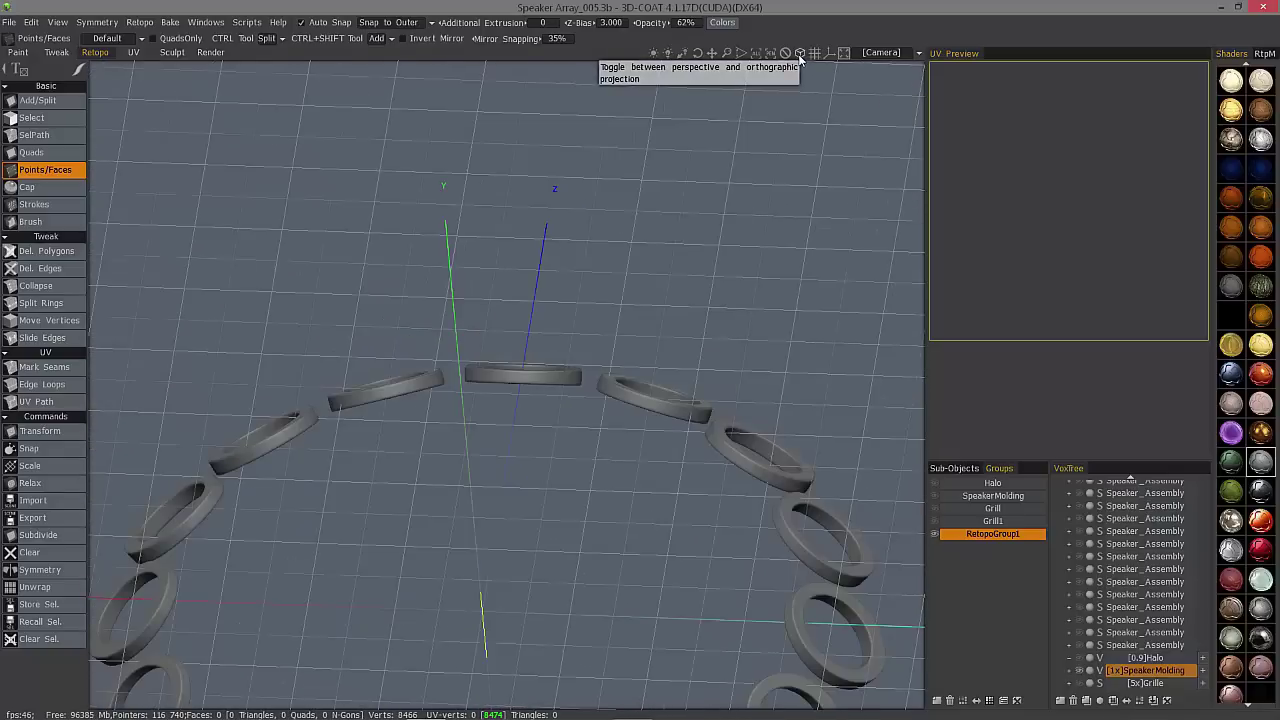
{"action": "key", "text": "5"}
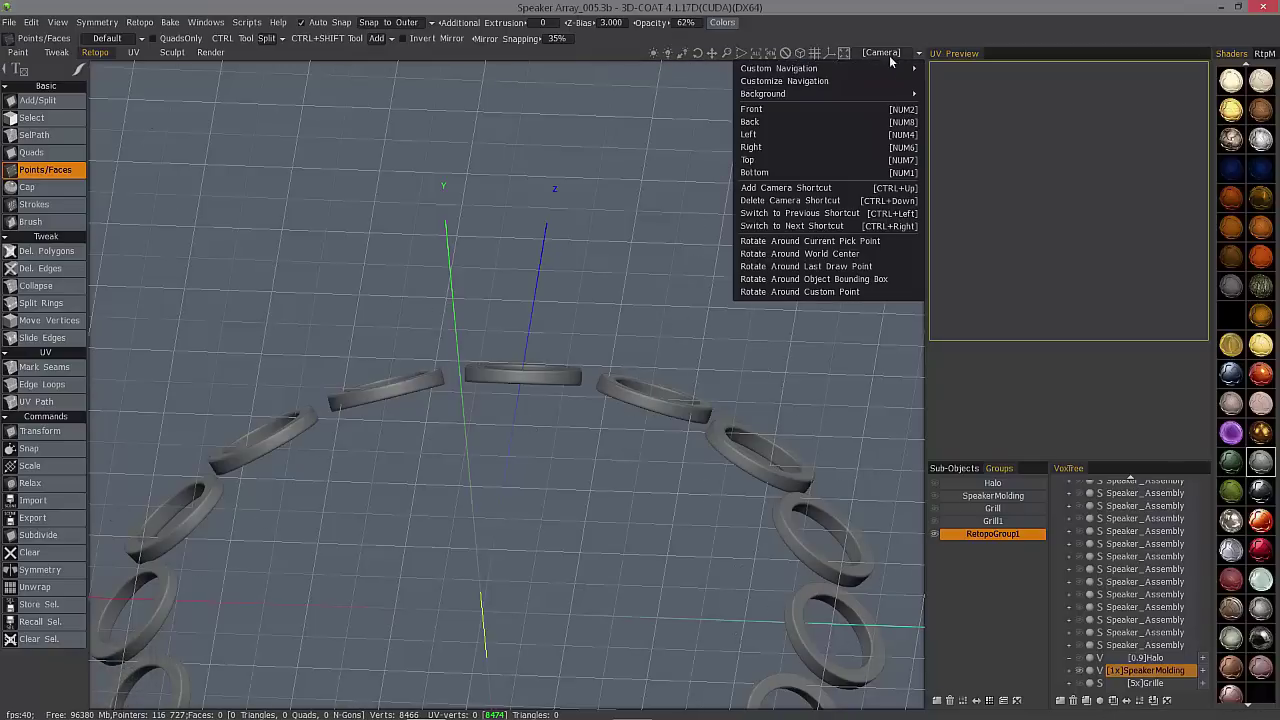
{"action": "left_click", "coordinate": [810, 160]}
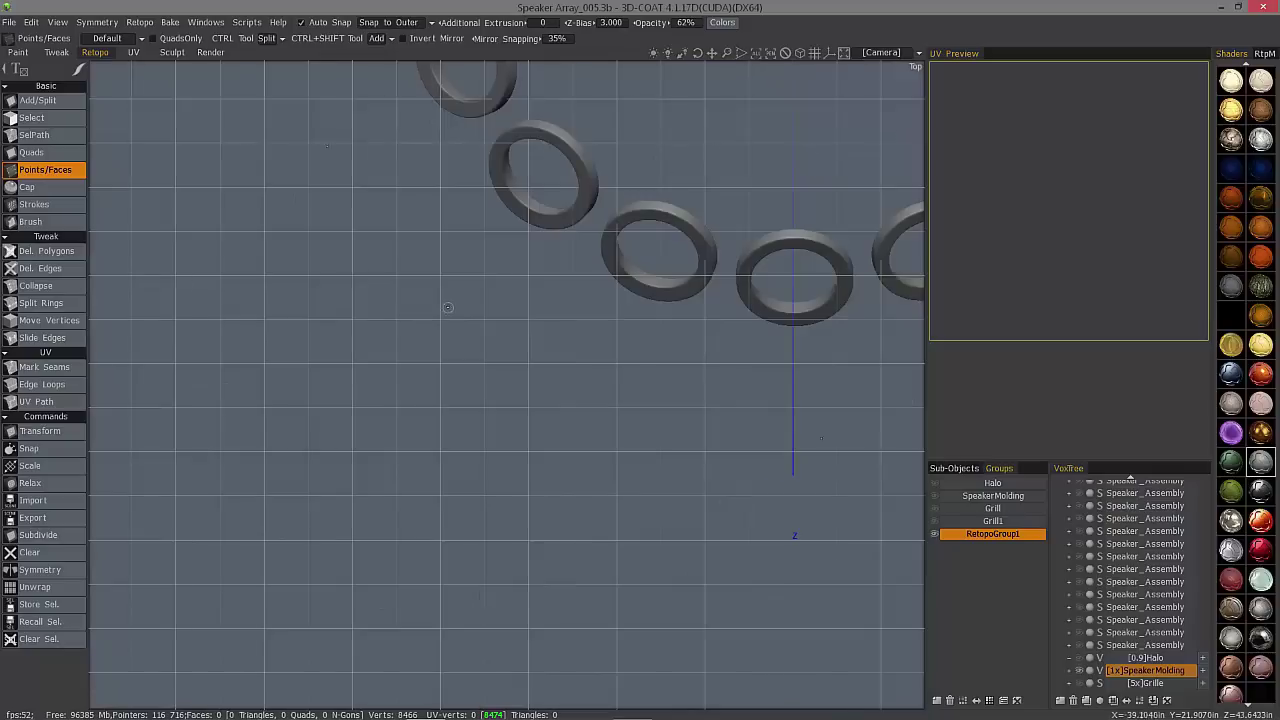
With the Strokes tool, slice a straight stroke across one ring just below its upper edge, seen edge-on
{"action": "middle_click_drag", "start_coordinate": [588, 320], "coordinate": [620, 329], "text": "alt"}
{"action": "scroll", "coordinate": [620, 329], "scroll_direction": "down", "scroll_amount": 3}
{"action": "key", "text": "8"}
{"action": "middle_click_drag", "start_coordinate": [632, 291], "coordinate": [634, 383], "text": "alt"}
{"action": "scroll", "coordinate": [643, 377], "scroll_direction": "up", "scroll_amount": 5}
{"action": "middle_click_drag", "start_coordinate": [600, 130], "coordinate": [595, 411], "text": "alt"}
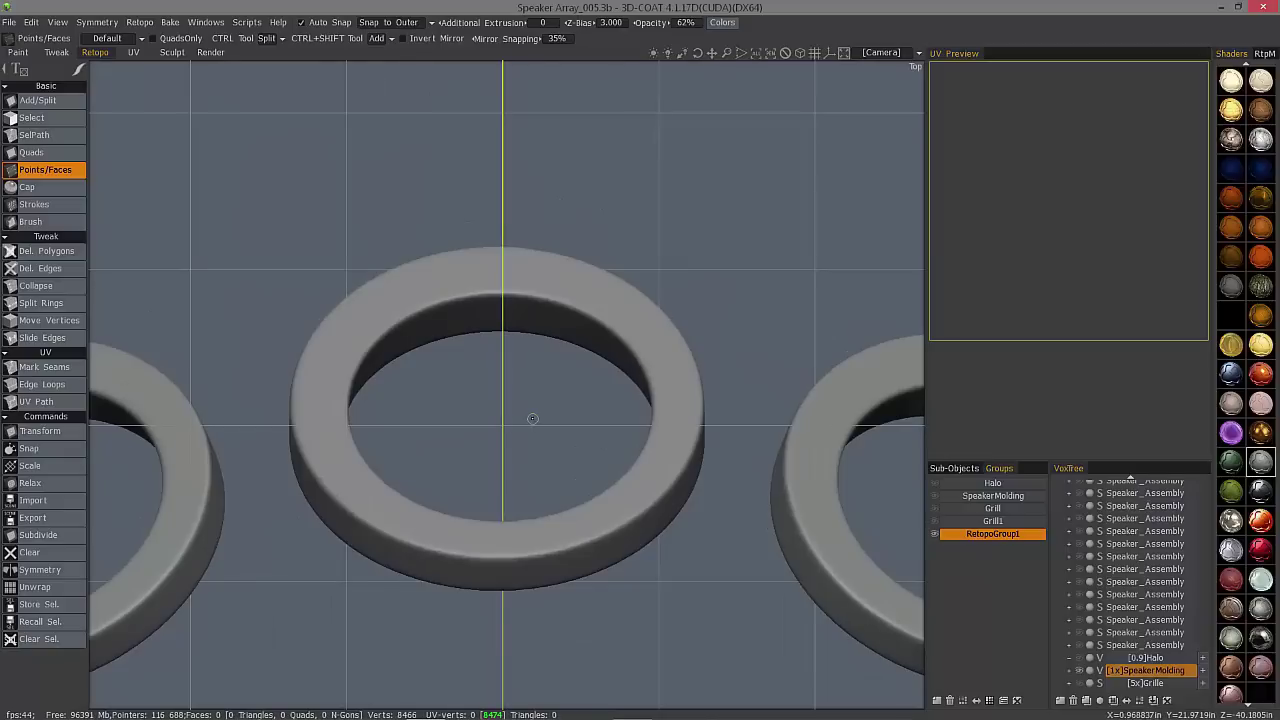
{"action": "left_click_drag", "start_coordinate": [531, 418], "coordinate": [510, 358], "text": "alt"}
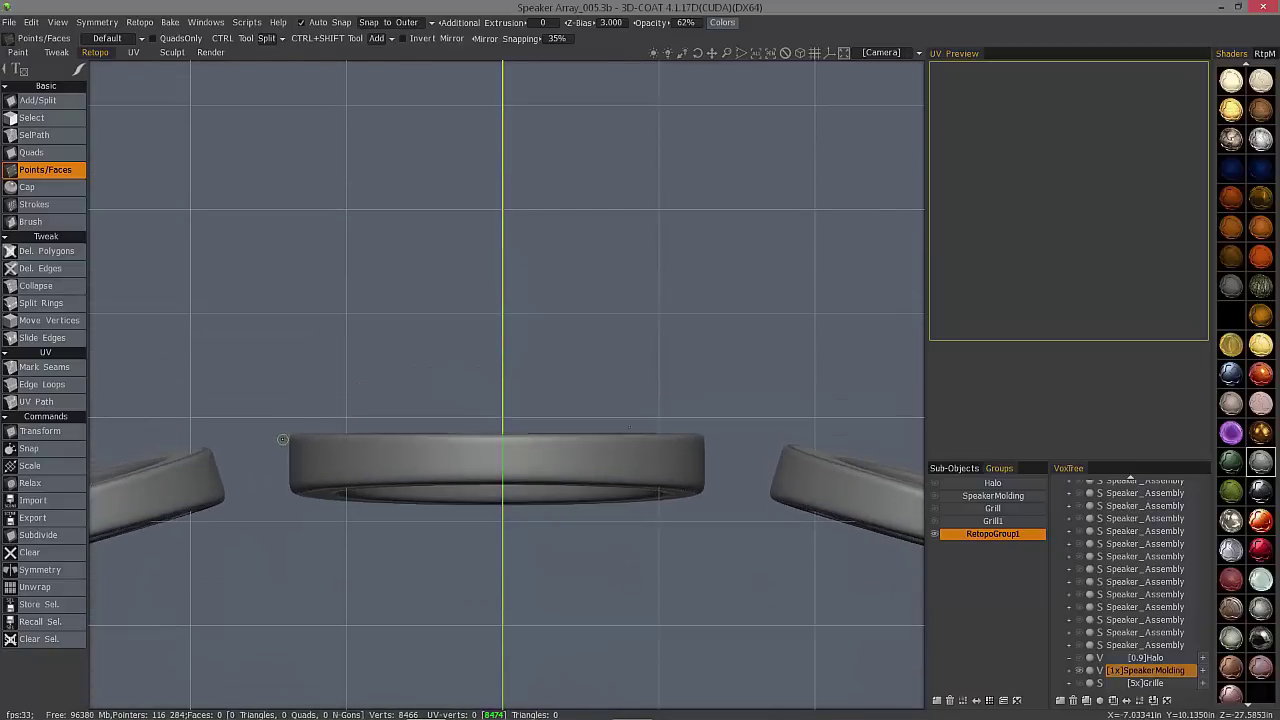
{"action": "left_click", "coordinate": [40, 203]}
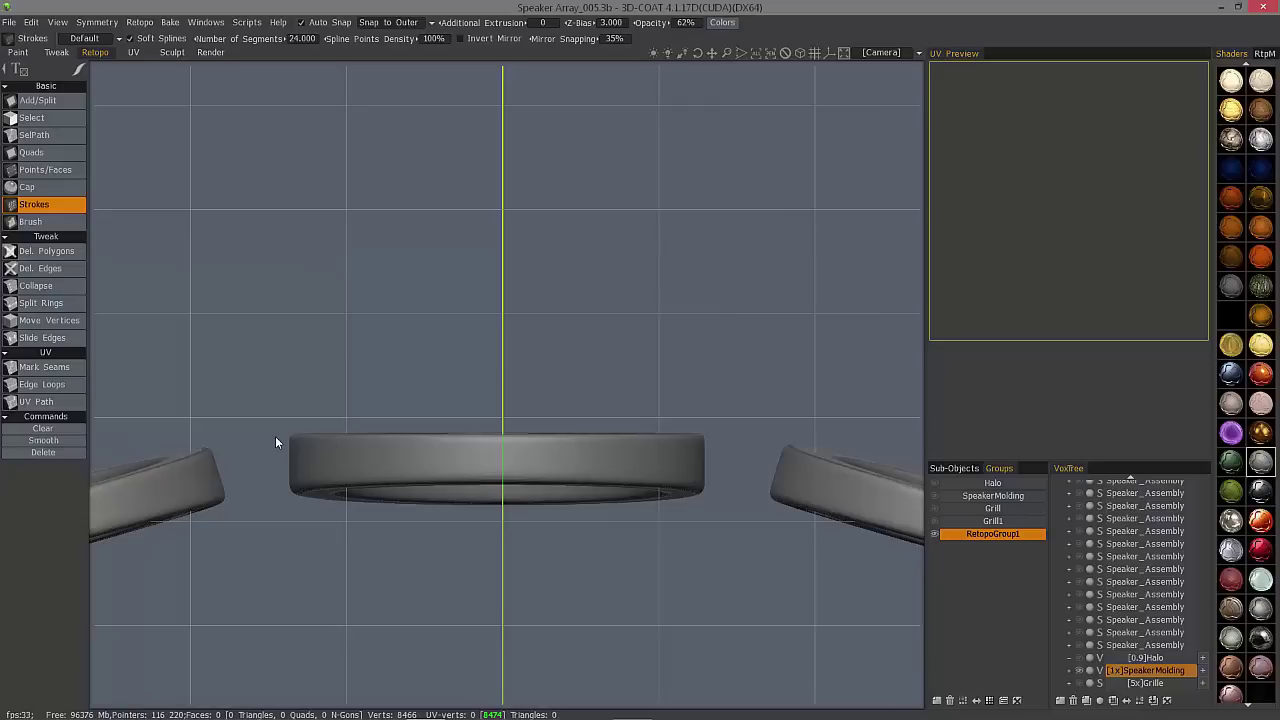
{"action": "left_click_drag", "start_coordinate": [276, 437], "coordinate": [368, 439]}
{"action": "left_click_drag", "start_coordinate": [716, 438], "coordinate": [727, 437]}
{"action": "left_click_drag", "start_coordinate": [727, 437], "coordinate": [727, 437]}
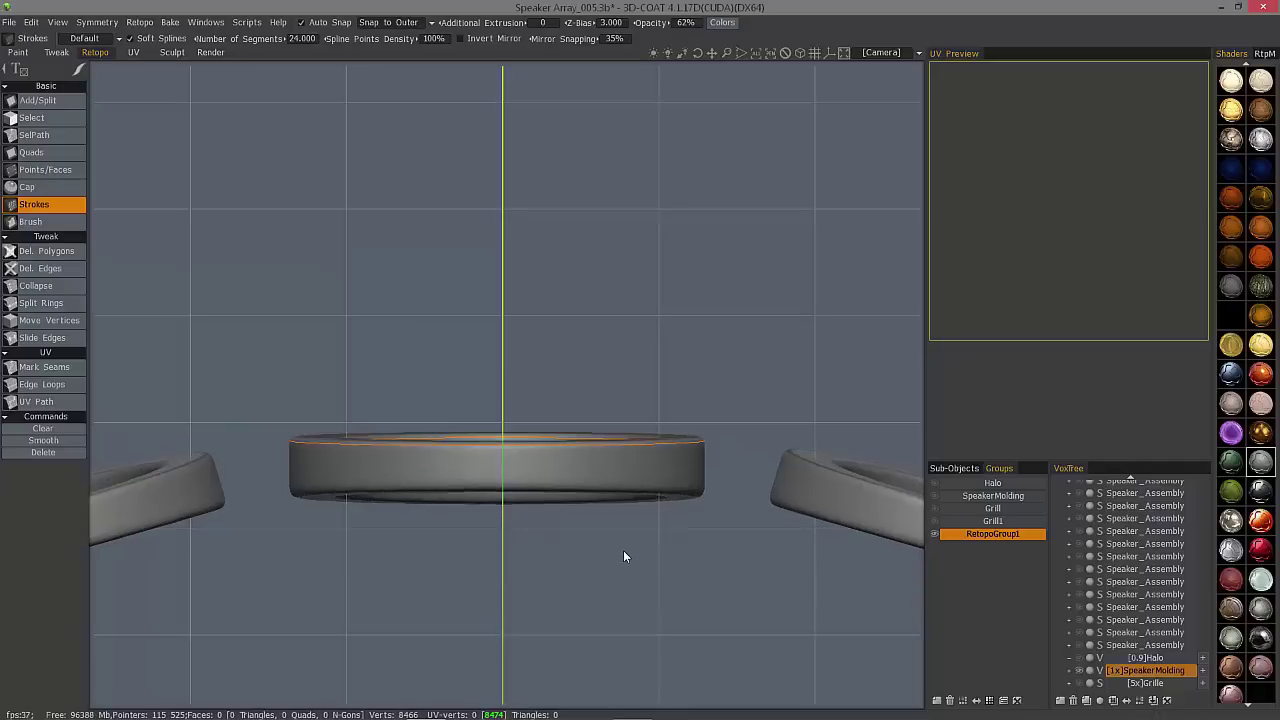
Slice a second straight stroke across the same ring just above its lower edge
{"action": "middle_click_drag", "start_coordinate": [628, 557], "coordinate": [636, 558]}
{"action": "right_click_drag", "start_coordinate": [636, 558], "coordinate": [645, 554]}
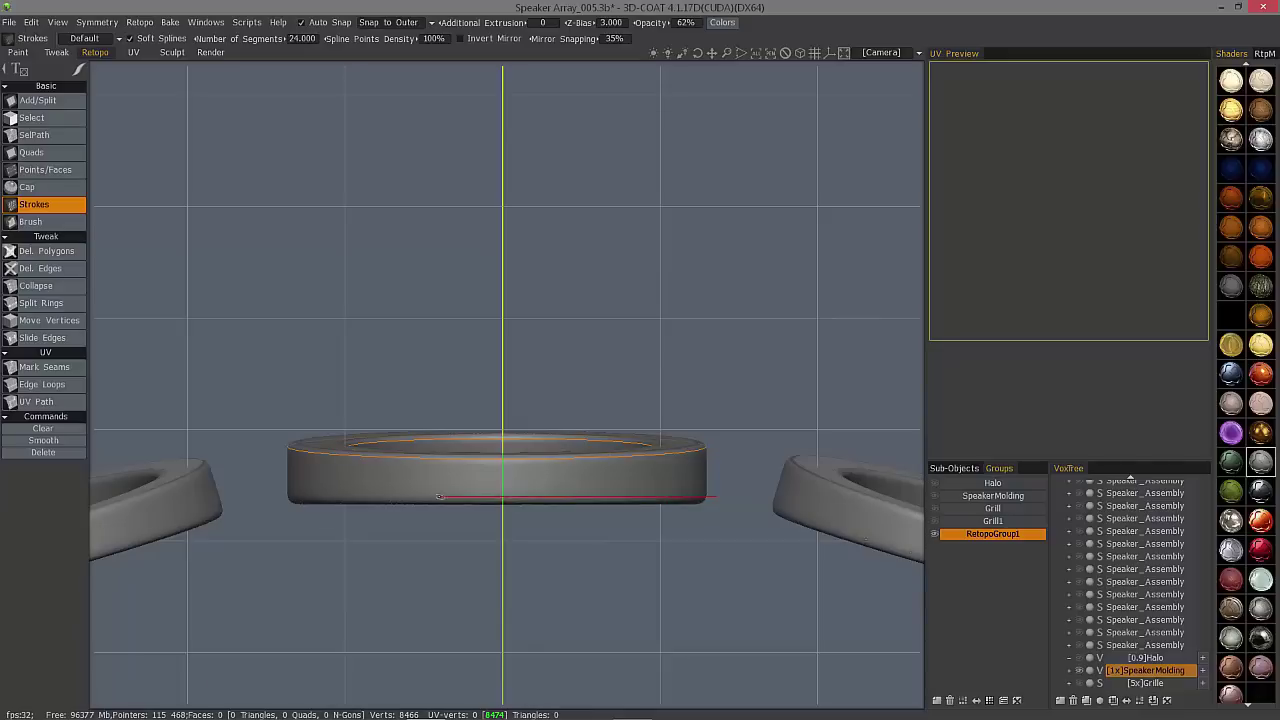
{"action": "left_click_drag", "start_coordinate": [418, 497], "coordinate": [259, 497], "text": "shift"}
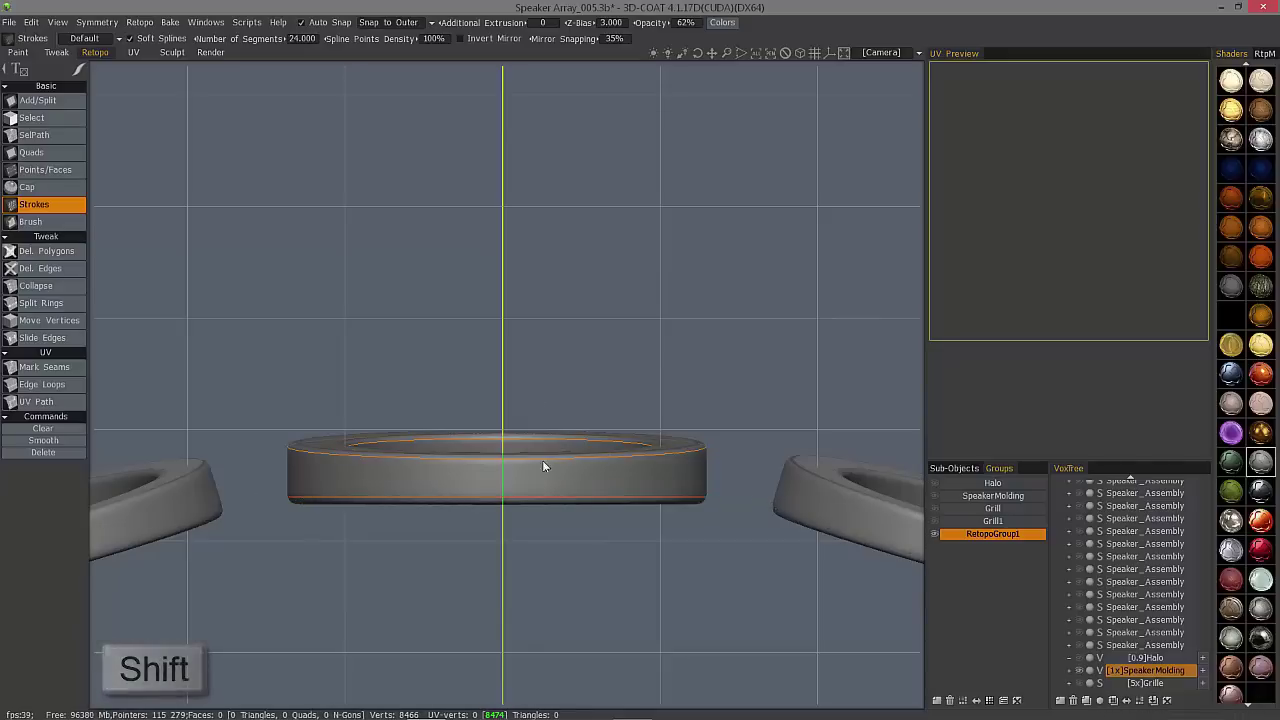
Draw a connecting cross stroke over the ring's outer wall and flat face, ending at the inner edge loop
{"action": "right_click_drag", "start_coordinate": [584, 522], "coordinate": [530, 474]}
{"action": "left_click_drag", "start_coordinate": [529, 468], "coordinate": [522, 451], "text": "alt"}
{"action": "right_click_drag", "start_coordinate": [522, 451], "coordinate": [488, 405], "text": "alt"}
{"action": "left_click_drag", "start_coordinate": [488, 405], "coordinate": [488, 456], "text": "alt"}
{"action": "right_click_drag", "start_coordinate": [488, 456], "coordinate": [478, 430], "text": "alt"}
{"action": "left_click_drag", "start_coordinate": [478, 430], "coordinate": [464, 410], "text": "alt"}
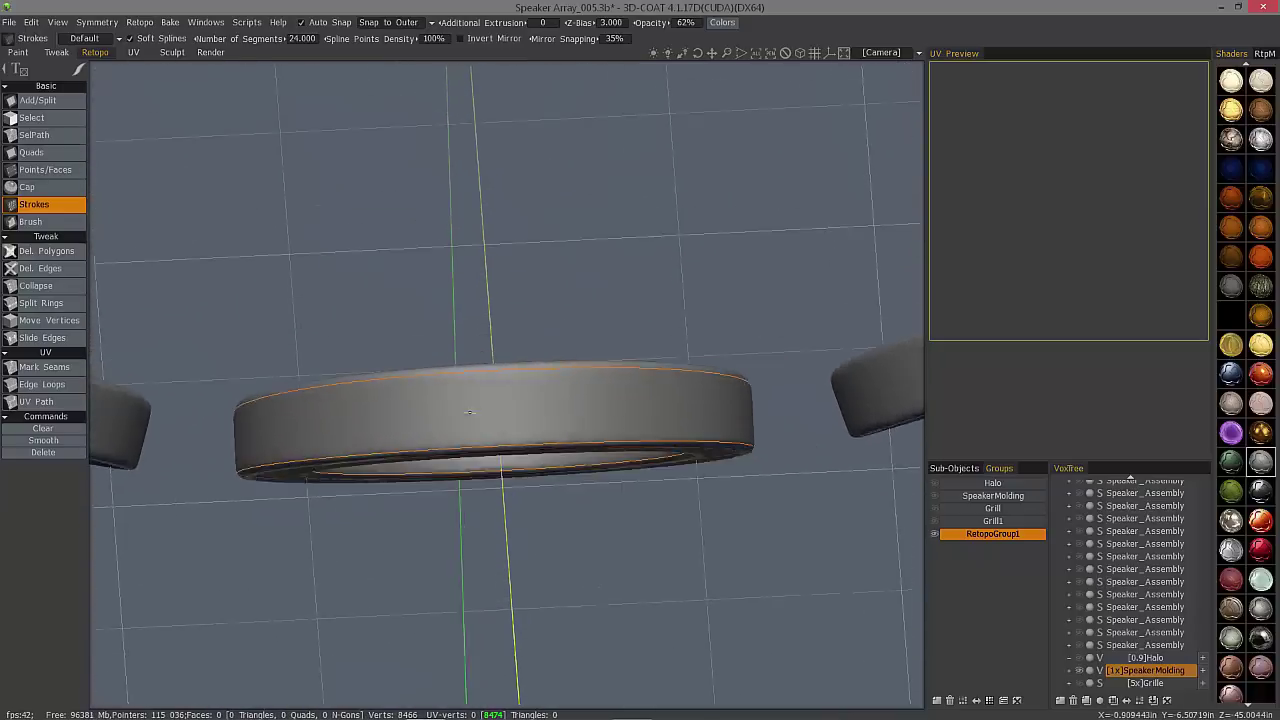
{"action": "right_click_drag", "start_coordinate": [463, 410], "coordinate": [495, 451]}
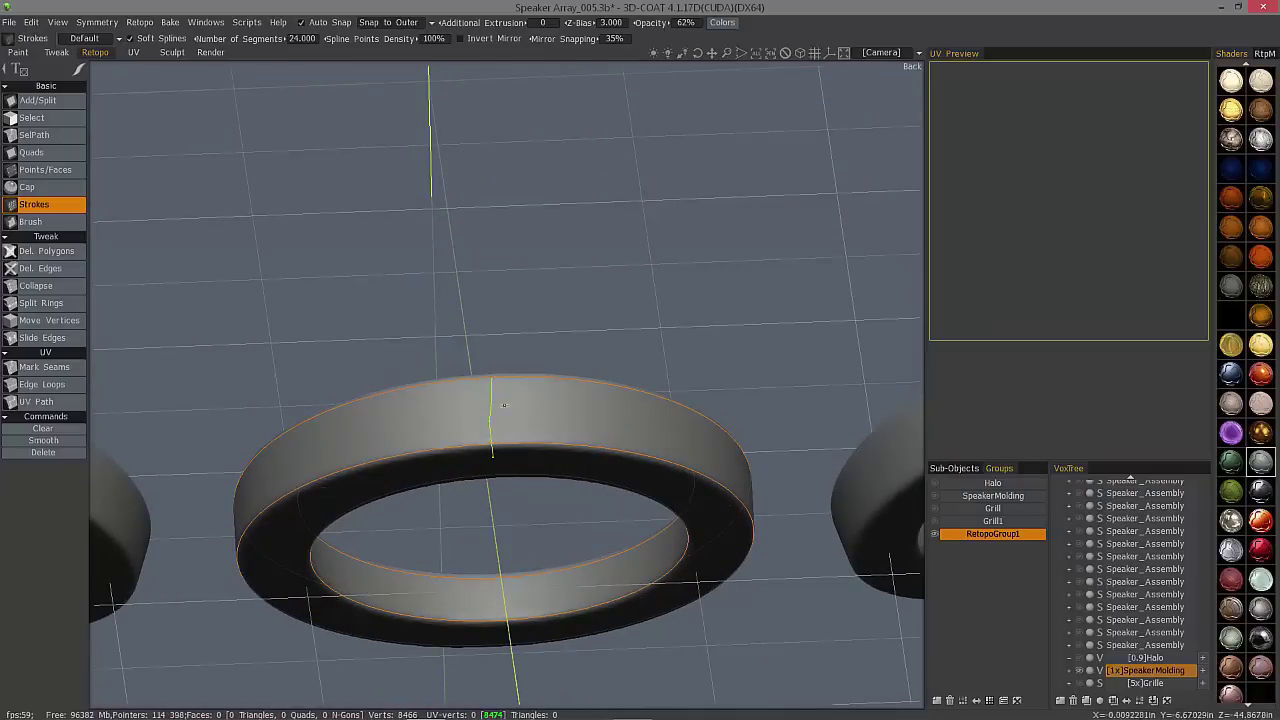
{"action": "mouse_move", "coordinate": [511, 417]}
{"action": "right_mouse_down"}
{"action": "mouse_move", "coordinate": [500, 400]}
{"action": "mouse_move", "coordinate": [487, 421]}
{"action": "right_mouse_up"}
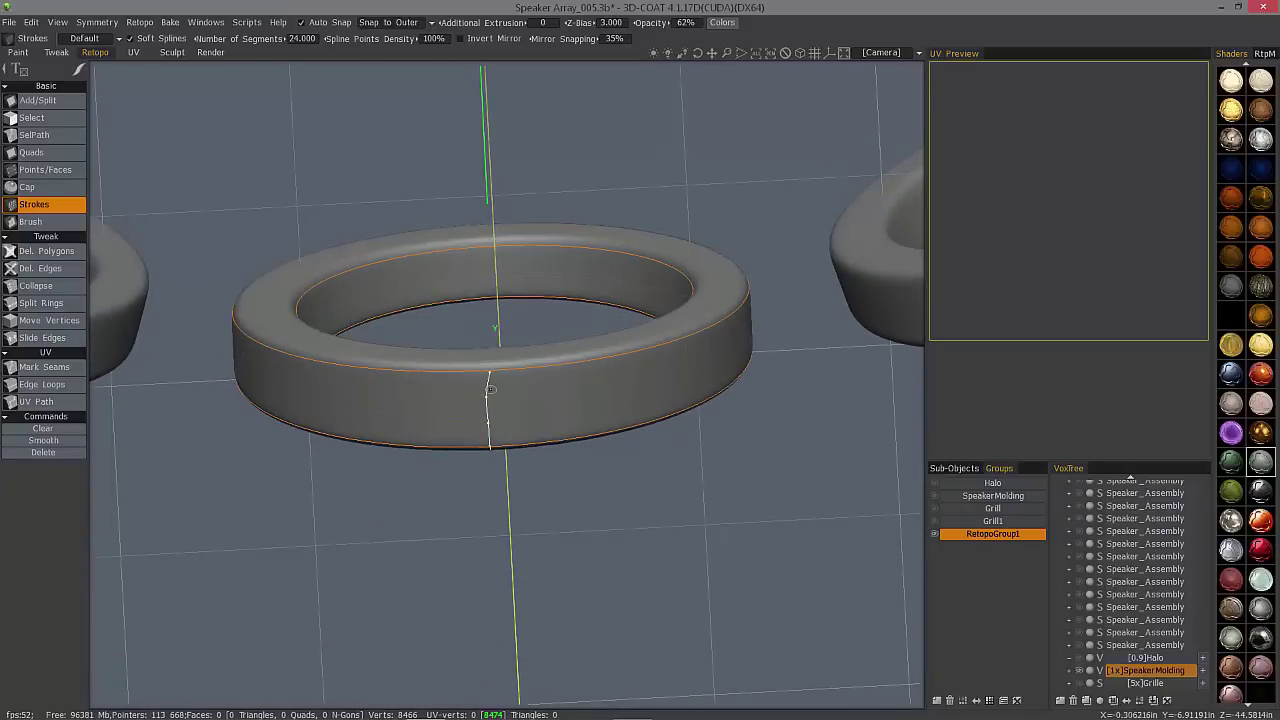
{"action": "mouse_move", "coordinate": [484, 373]}
{"action": "middle_mouse_down"}
{"action": "mouse_move", "coordinate": [484, 420]}
{"action": "mouse_move", "coordinate": [484, 373]}
{"action": "middle_mouse_up"}
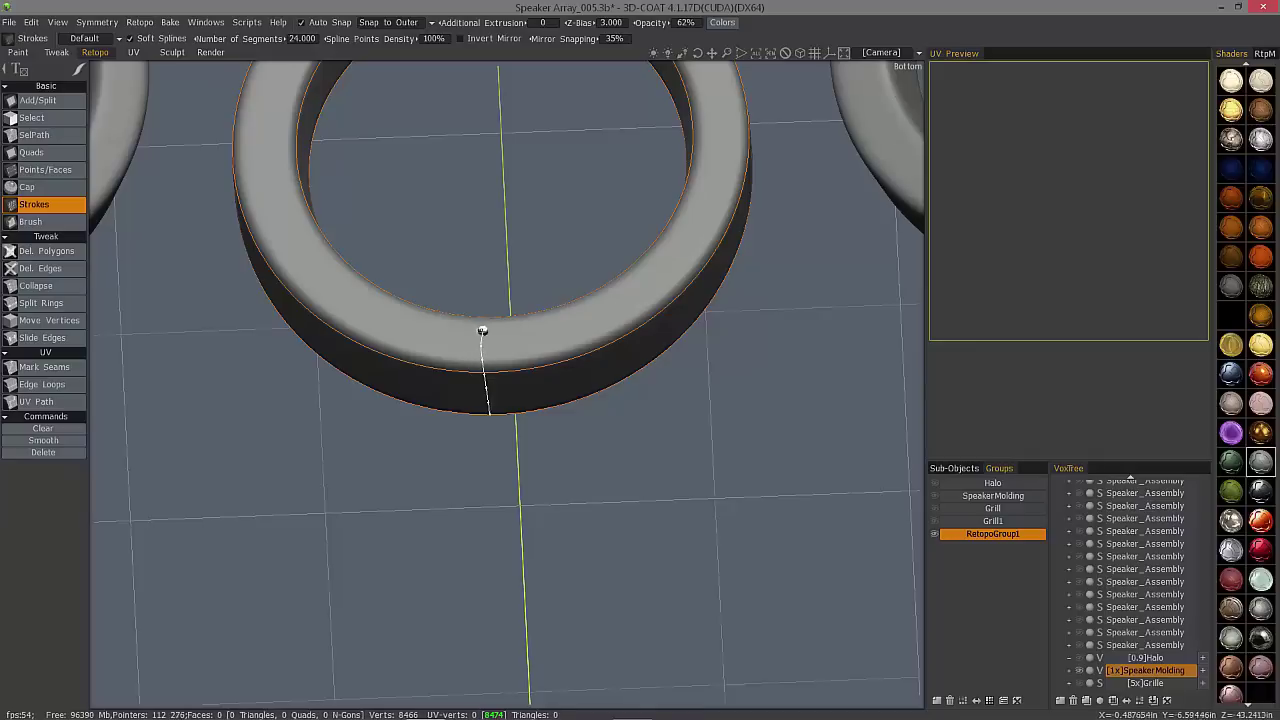
{"action": "mouse_move", "coordinate": [484, 318]}
{"action": "right_mouse_down"}
{"action": "mouse_move", "coordinate": [480, 343]}
{"action": "mouse_move", "coordinate": [482, 315]}
{"action": "right_mouse_up"}
{"action": "left_click", "coordinate": [497, 278]}
{"action": "mouse_move", "coordinate": [497, 290]}
{"action": "middle_mouse_down"}
{"action": "mouse_move", "coordinate": [503, 340]}
{"action": "mouse_move", "coordinate": [294, 503]}
{"action": "mouse_move", "coordinate": [515, 332]}
{"action": "middle_mouse_up"}
{"action": "right_click_drag", "start_coordinate": [514, 331], "coordinate": [508, 160]}
Generate the ring's quad mesh from the strokes with 24 segments and check the symmetrical copies
{"action": "mouse_move", "coordinate": [496, 185]}
{"action": "left_mouse_down", "text": "alt"}
{"action": "mouse_move", "coordinate": [475, 299]}
{"action": "mouse_move", "coordinate": [533, 467]}
{"action": "mouse_move", "coordinate": [287, 82]}
{"action": "mouse_move", "coordinate": [221, 51]}
{"action": "mouse_move", "coordinate": [274, 40]}
{"action": "left_mouse_up", "text": "alt"}
{"action": "mouse_move", "coordinate": [278, 38]}
{"action": "right_mouse_down"}
{"action": "mouse_move", "coordinate": [417, 123]}
{"action": "mouse_move", "coordinate": [314, 46]}
{"action": "mouse_move", "coordinate": [258, 38]}
{"action": "right_mouse_up"}
{"action": "left_click_drag", "start_coordinate": [267, 38], "coordinate": [270, 38]}
{"action": "right_click_drag", "start_coordinate": [390, 260], "coordinate": [548, 535]}
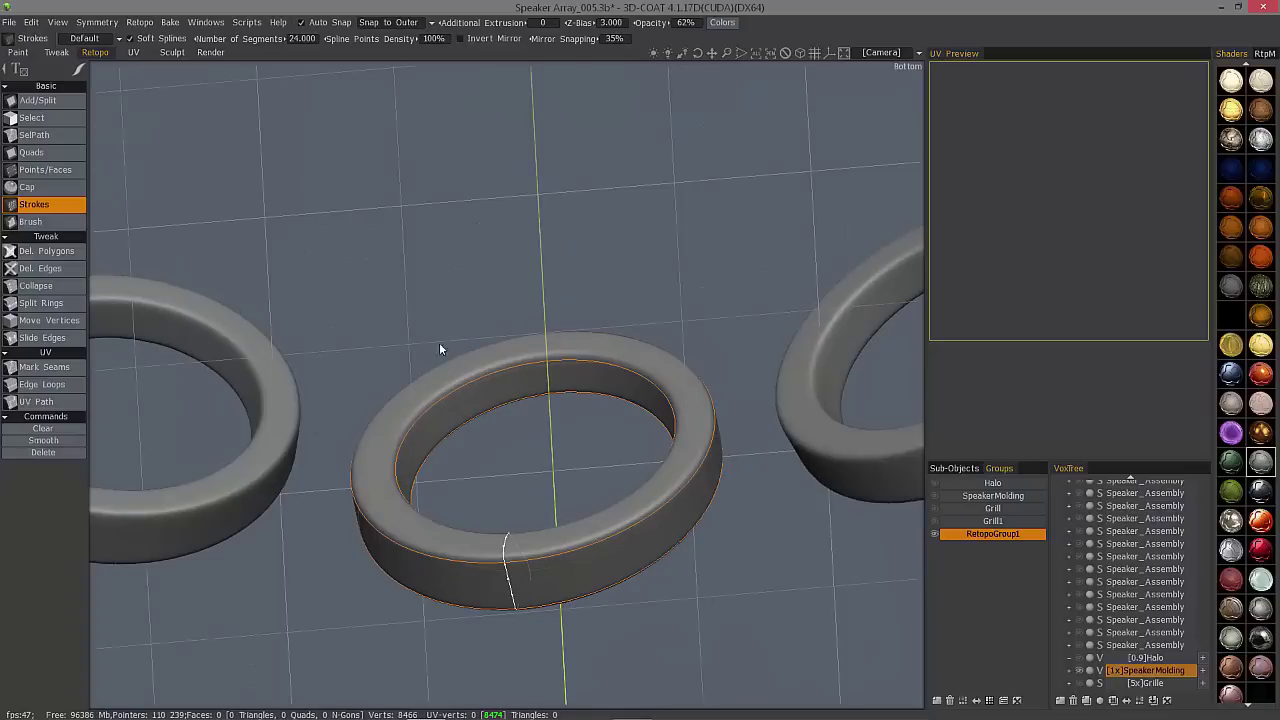
{"action": "key", "text": "Return"}
{"action": "right_click_drag", "start_coordinate": [575, 438], "coordinate": [560, 265], "text": "alt"}
{"action": "left_click_drag", "start_coordinate": [560, 265], "coordinate": [592, 410], "text": "alt"}
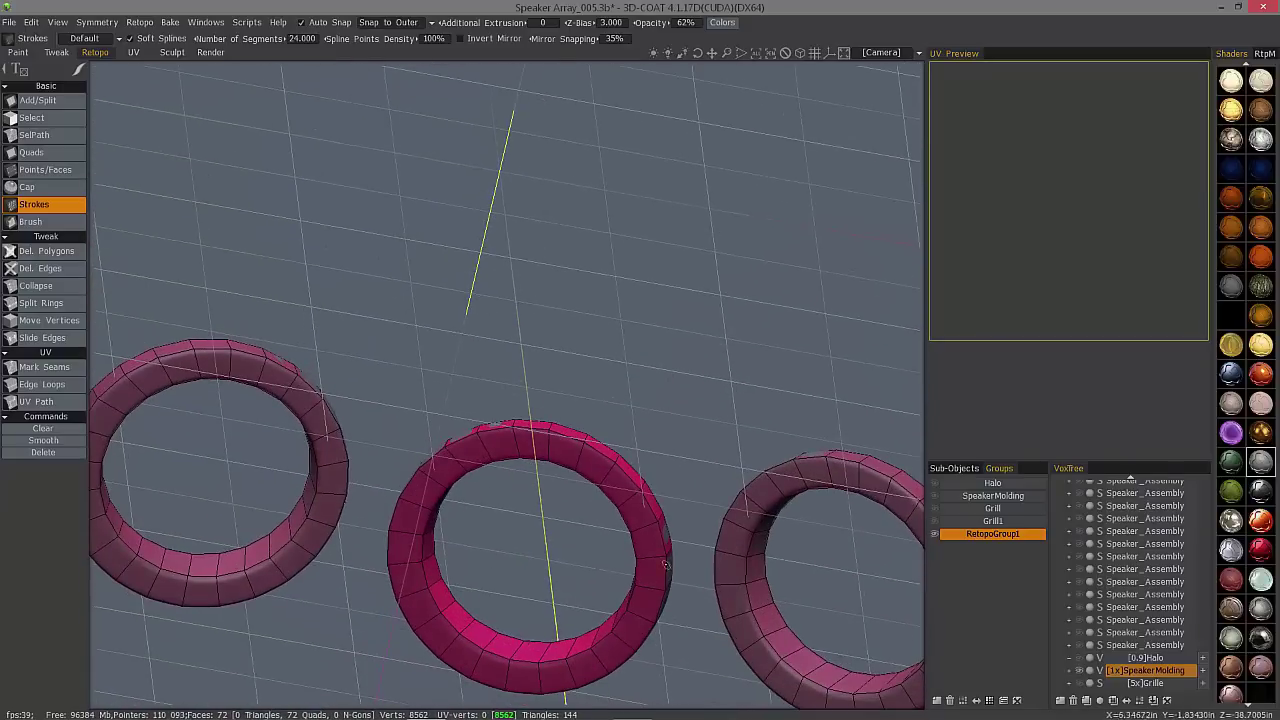
{"action": "right_click_drag", "start_coordinate": [827, 467], "coordinate": [800, 370], "text": "alt"}
{"action": "left_click_drag", "start_coordinate": [800, 370], "coordinate": [571, 450], "text": "alt"}
{"action": "left_click_drag", "start_coordinate": [571, 300], "coordinate": [514, 284], "text": "alt"}
{"action": "right_click_drag", "start_coordinate": [514, 283], "coordinate": [487, 380]}
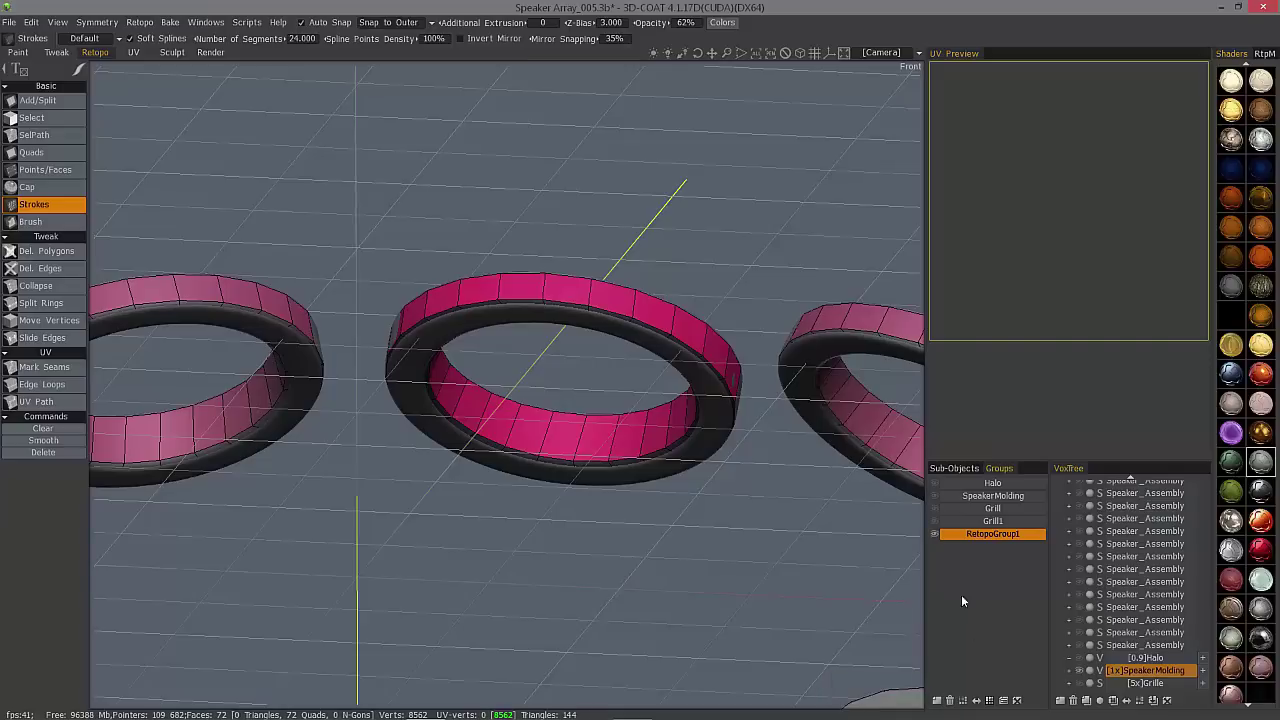
Select all faces of the RetopoGroup1 ring mesh, delete them, and undo the deletion
{"action": "left_click", "coordinate": [990, 702]}
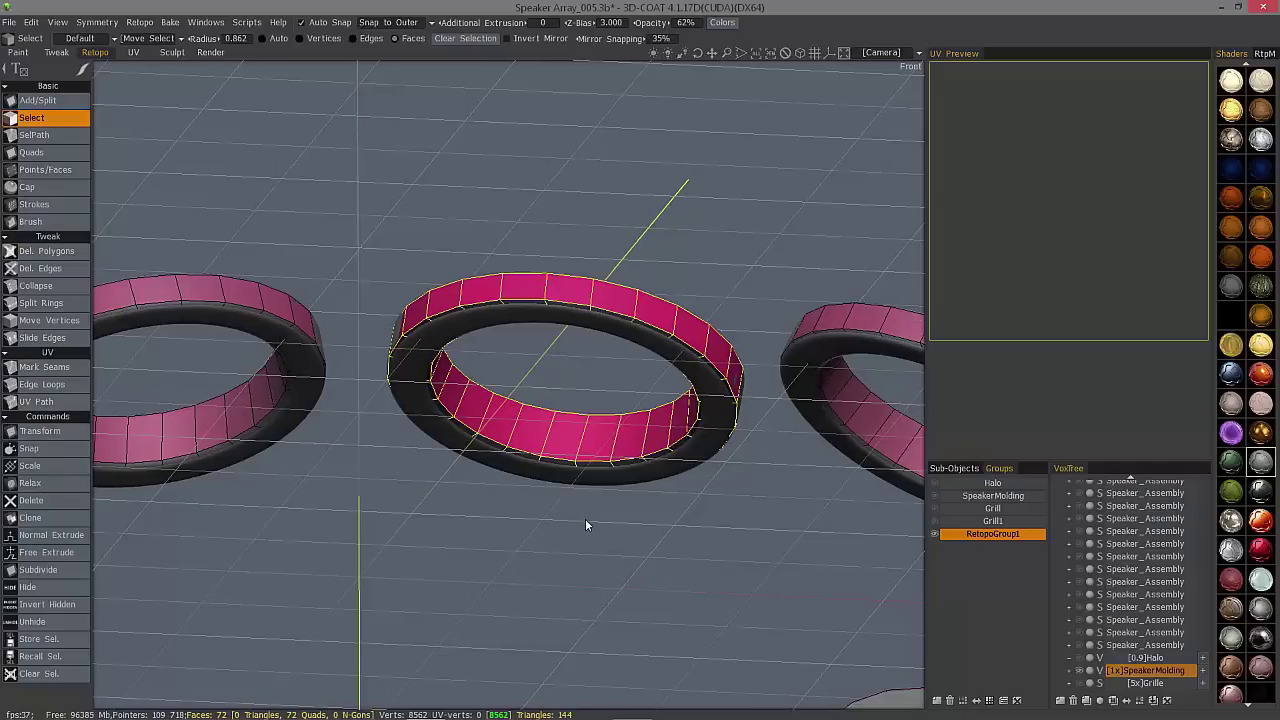
{"action": "key", "text": "Delete"}
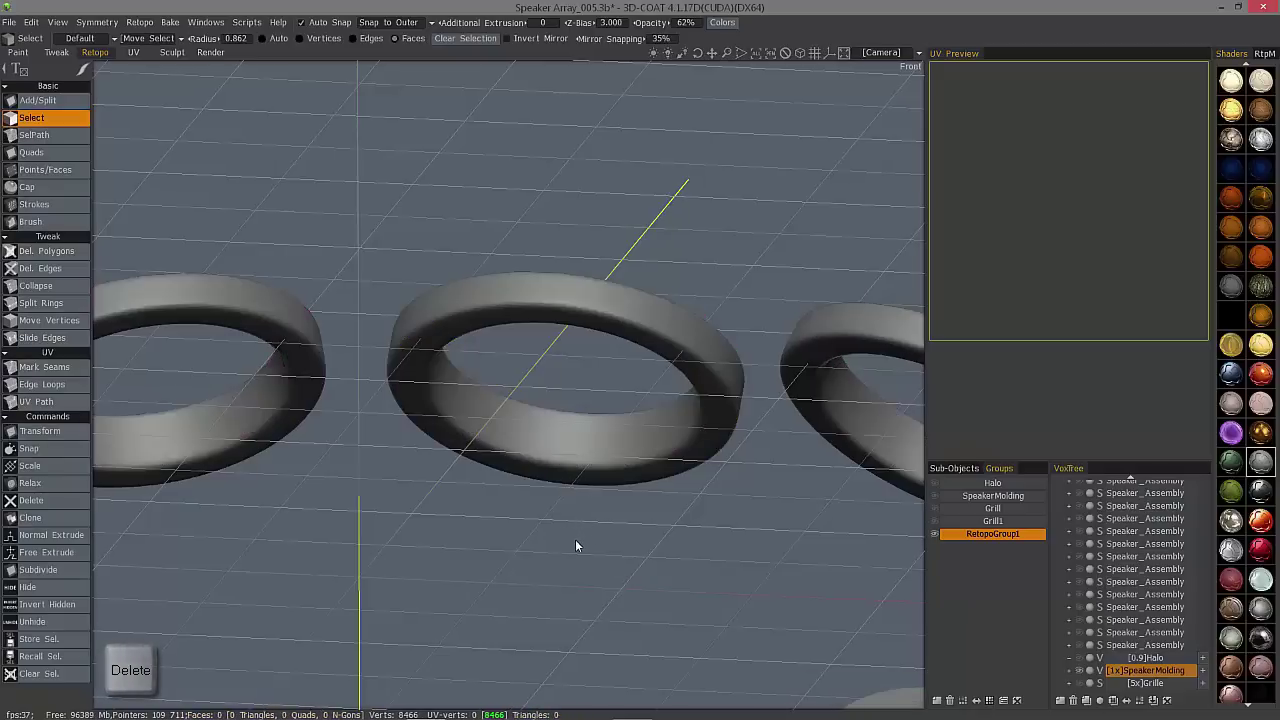
{"action": "right_click_drag", "start_coordinate": [549, 534], "coordinate": [505, 417]}
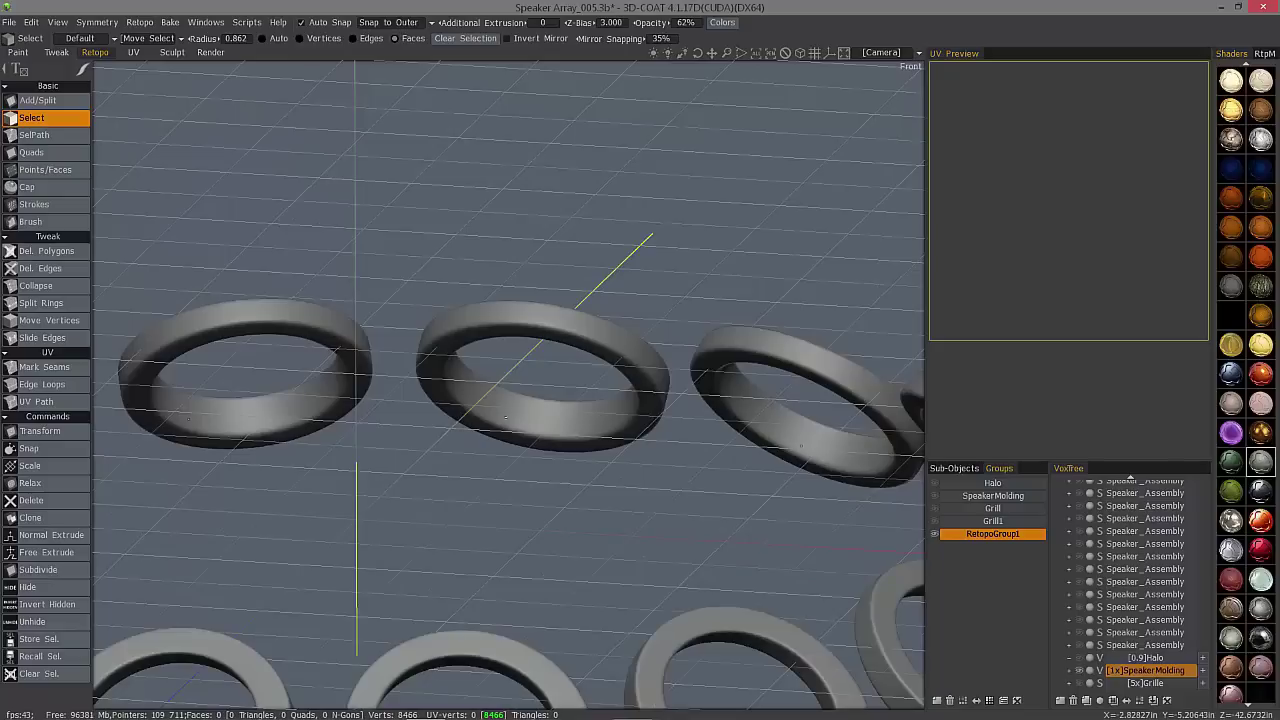
{"action": "key", "text": "ctrl+z"}
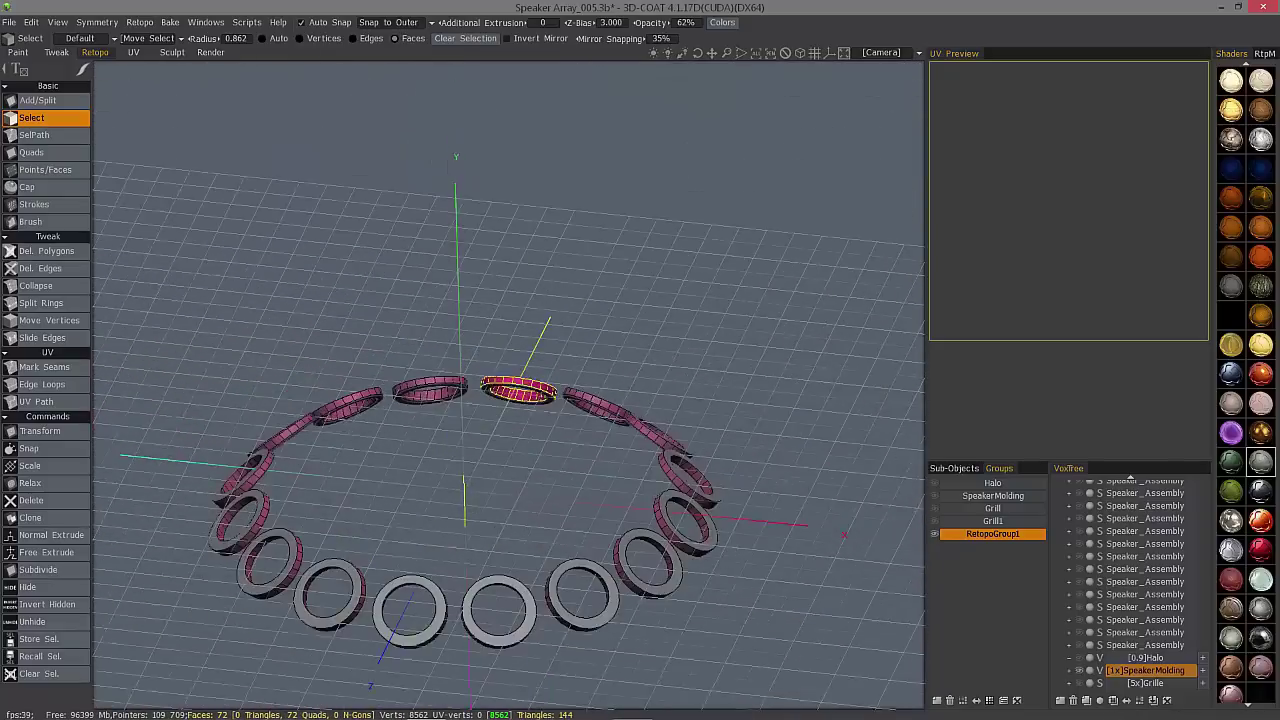
{"action": "left_click_drag", "start_coordinate": [508, 400], "coordinate": [575, 490]}
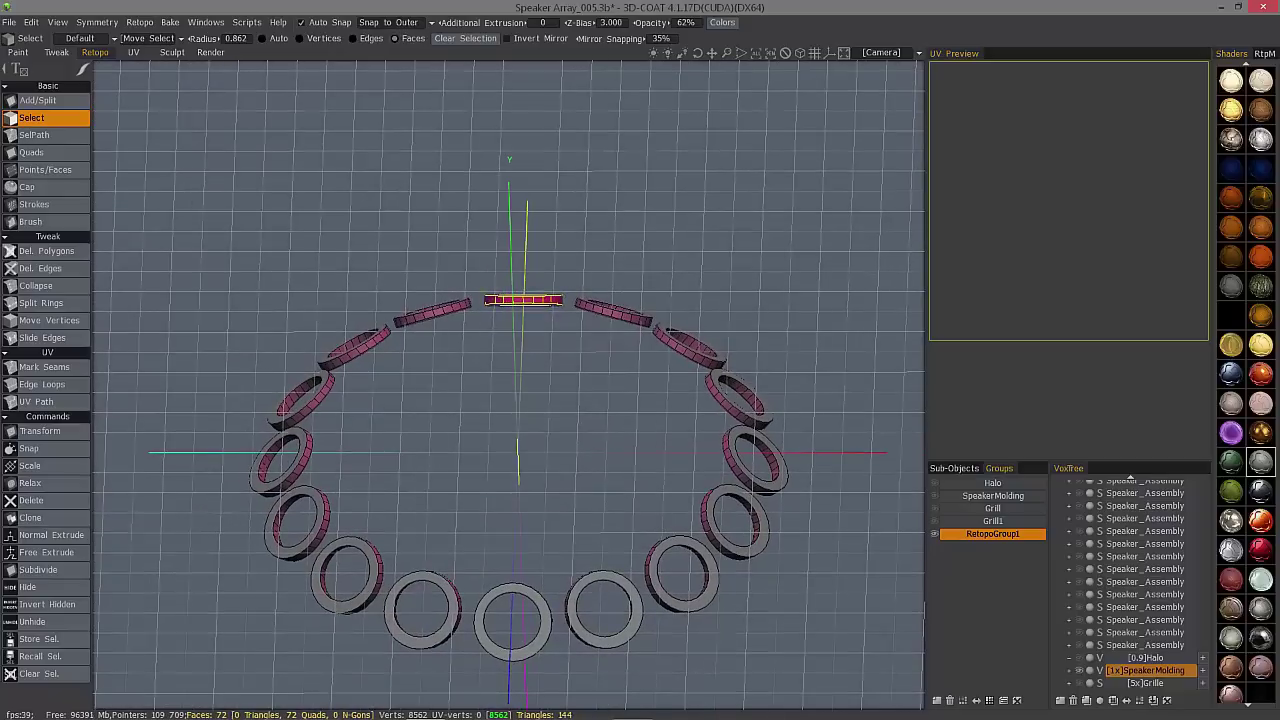
Turn off the radial symmetry and look through the retopo commands for symmetry options such as Virtual Mirror Mode
{"action": "key", "text": "s"}
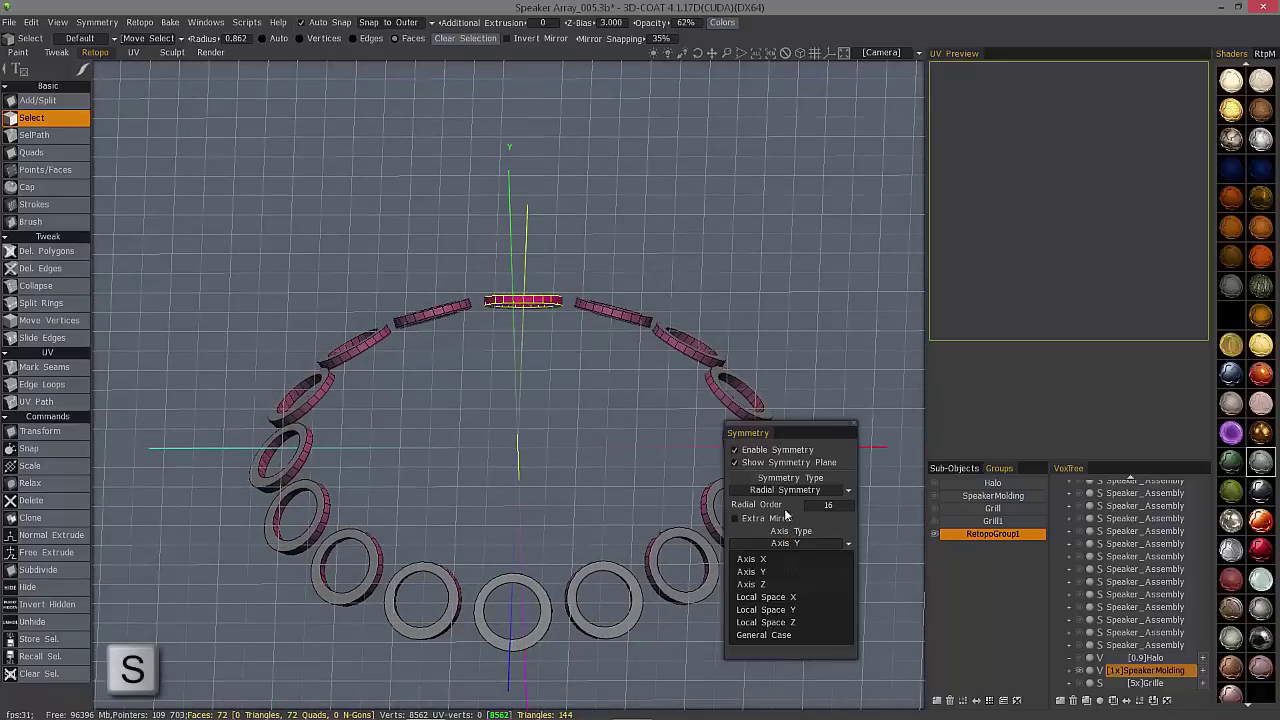
{"action": "left_click", "coordinate": [763, 449]}
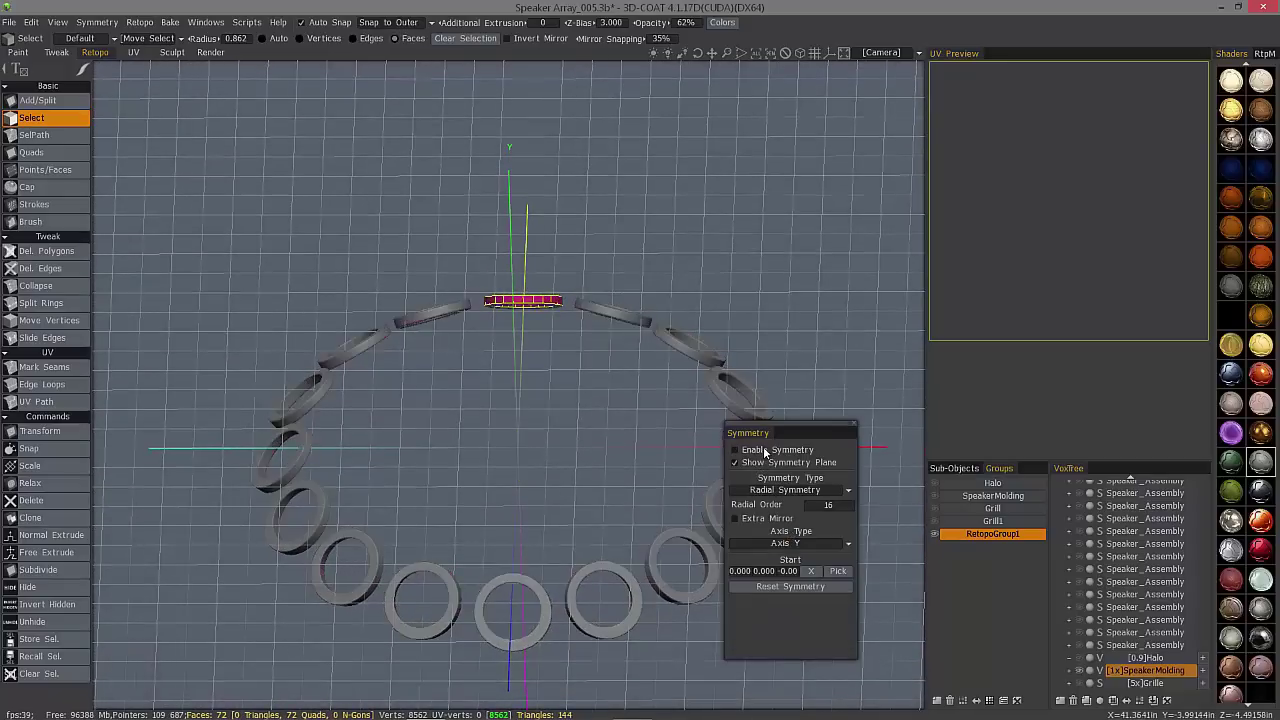
{"action": "left_click", "coordinate": [853, 424]}
{"action": "left_click_drag", "start_coordinate": [512, 412], "coordinate": [529, 359]}
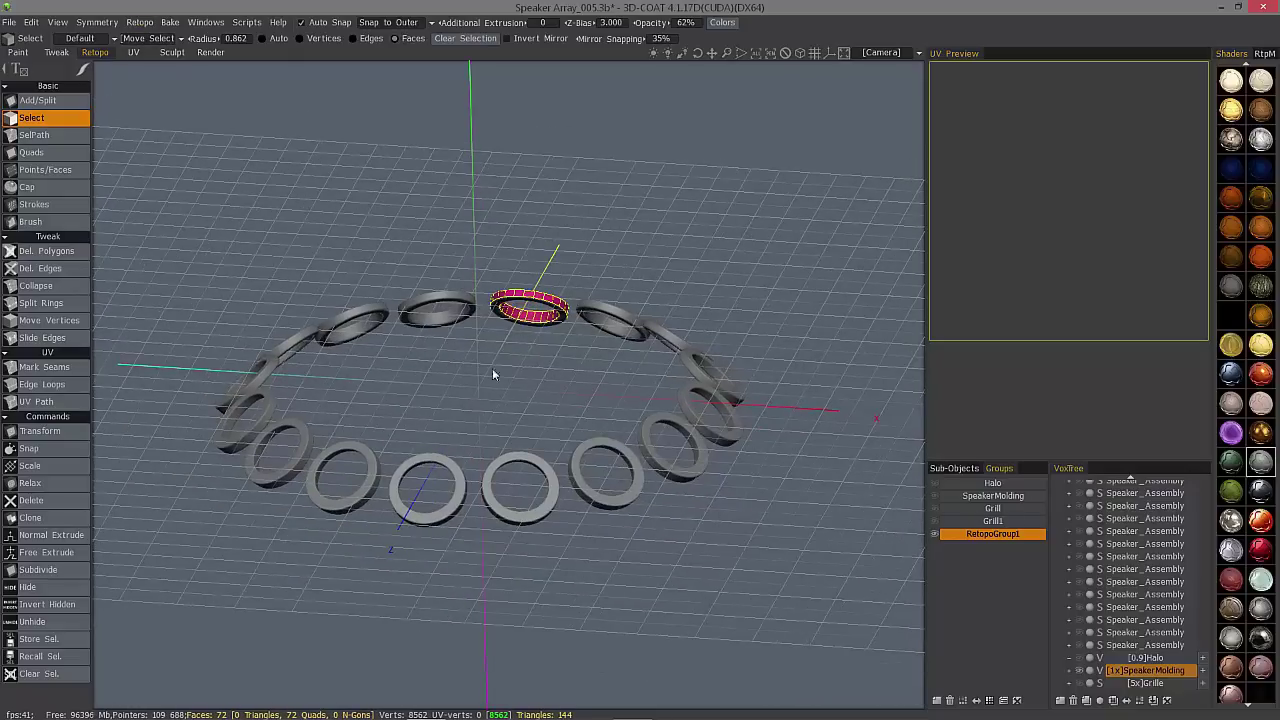
{"action": "left_click", "coordinate": [140, 23]}
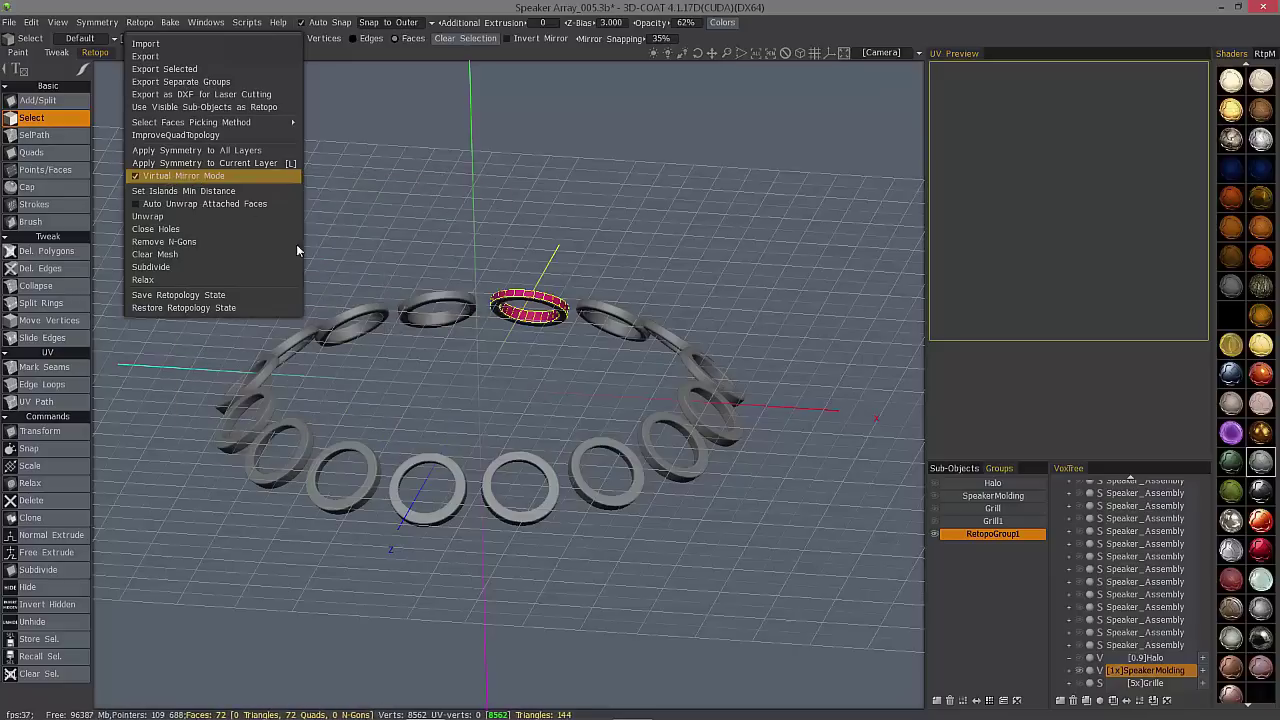
{"action": "left_click", "coordinate": [139, 24]}
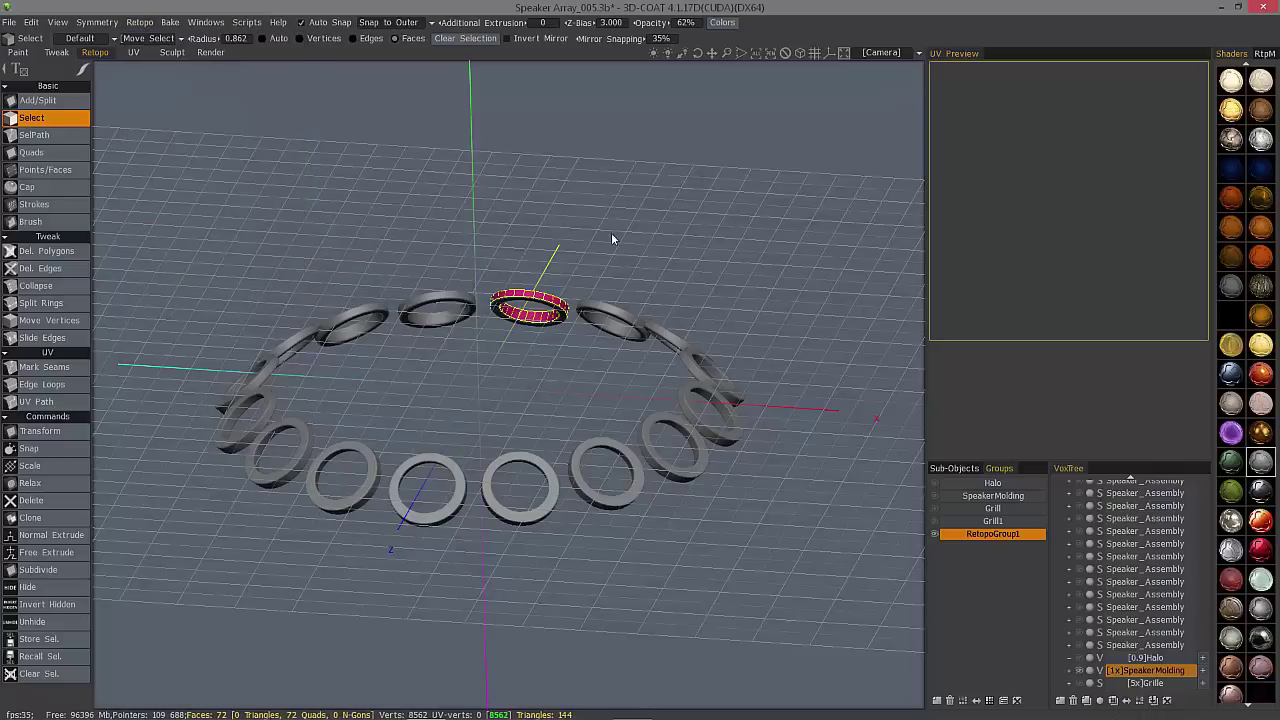
Re-enable the 16-fold radial symmetry and make a symmetrical copy of the RetopoGroup1 layer over all the rings
{"action": "left_click_drag", "start_coordinate": [584, 284], "coordinate": [488, 423], "text": "alt"}
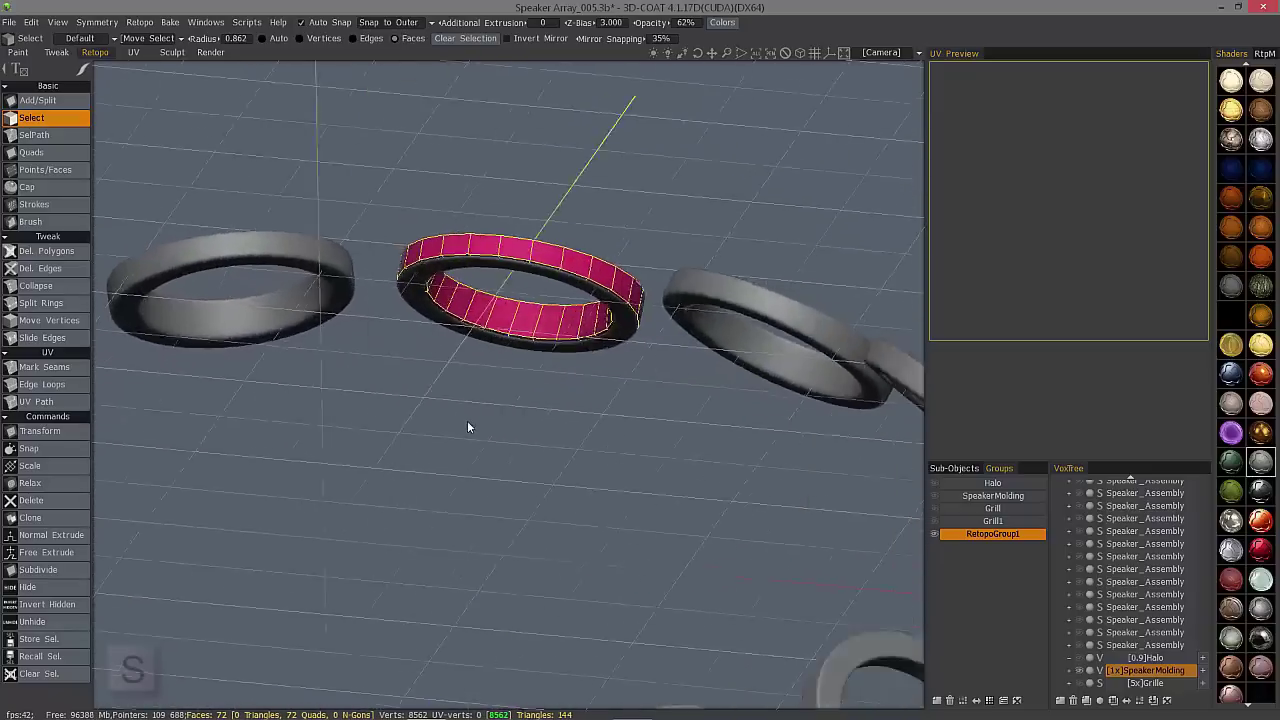
{"action": "key", "text": "s"}
{"action": "left_click", "coordinate": [429, 342]}
{"action": "left_click_drag", "start_coordinate": [298, 346], "coordinate": [426, 382], "text": "alt"}
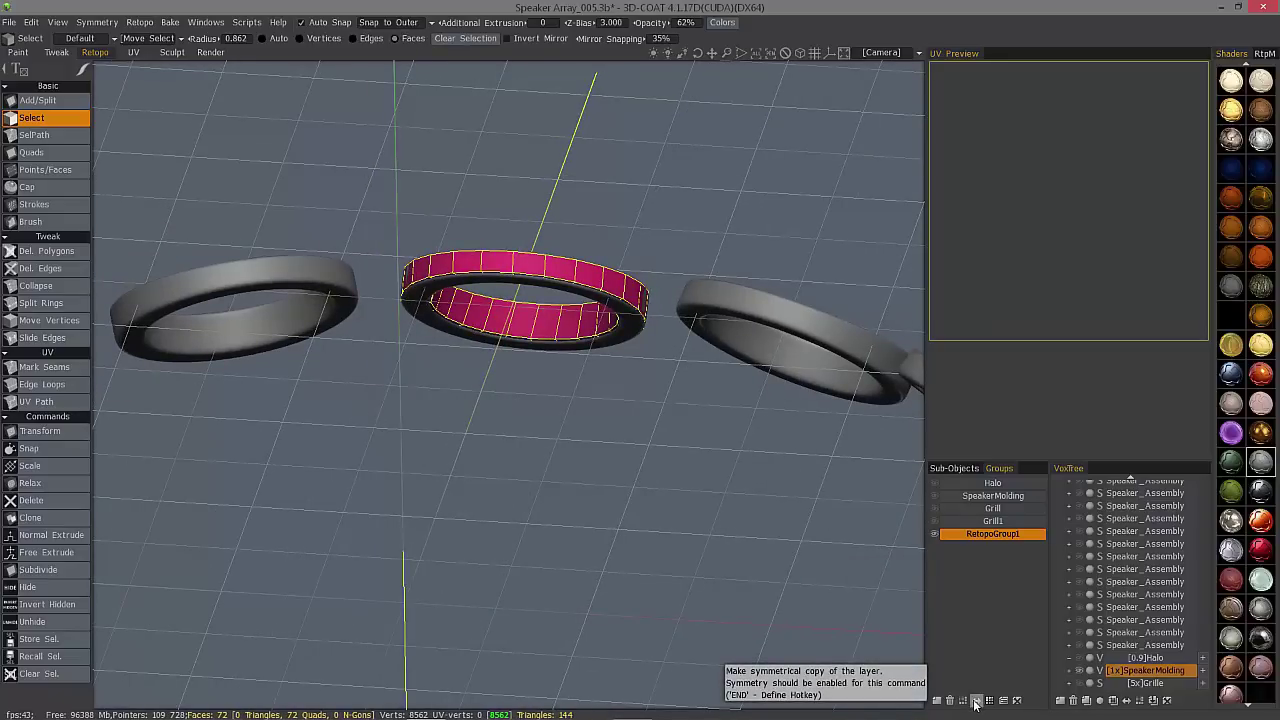
{"action": "left_click", "coordinate": [976, 701]}
{"action": "left_click", "coordinate": [976, 701]}
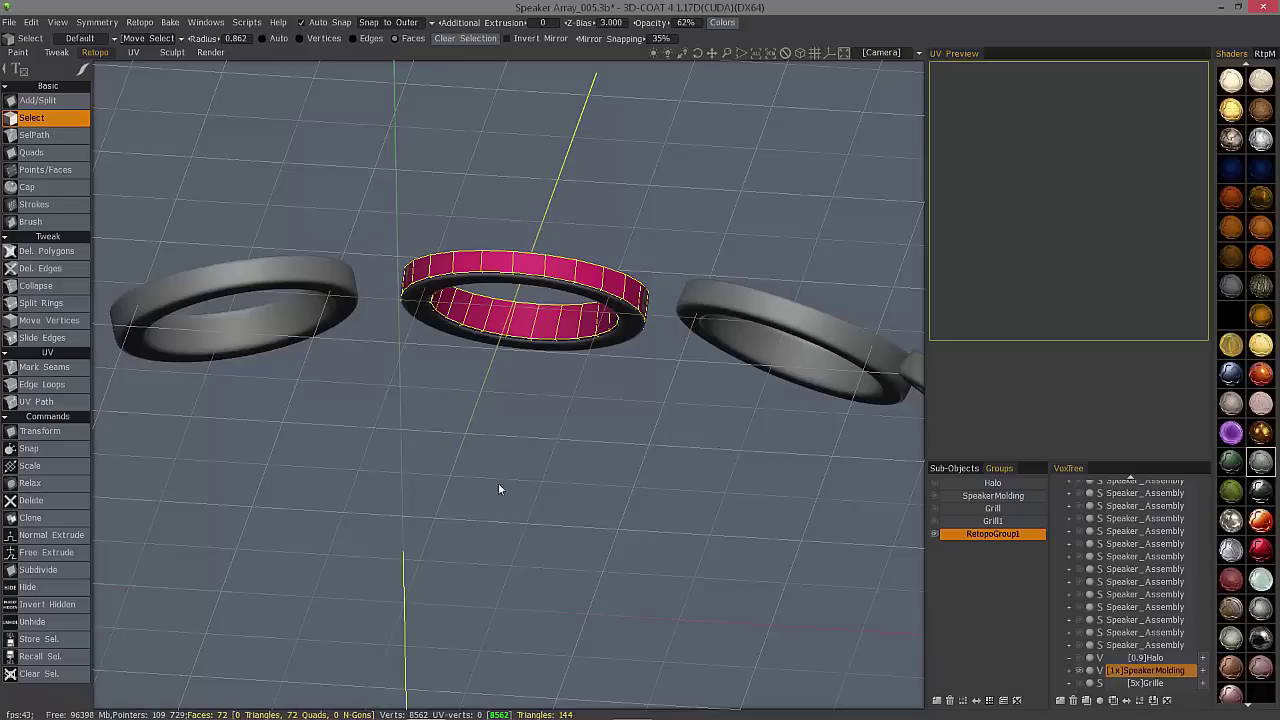
{"action": "left_click", "coordinate": [977, 702]}
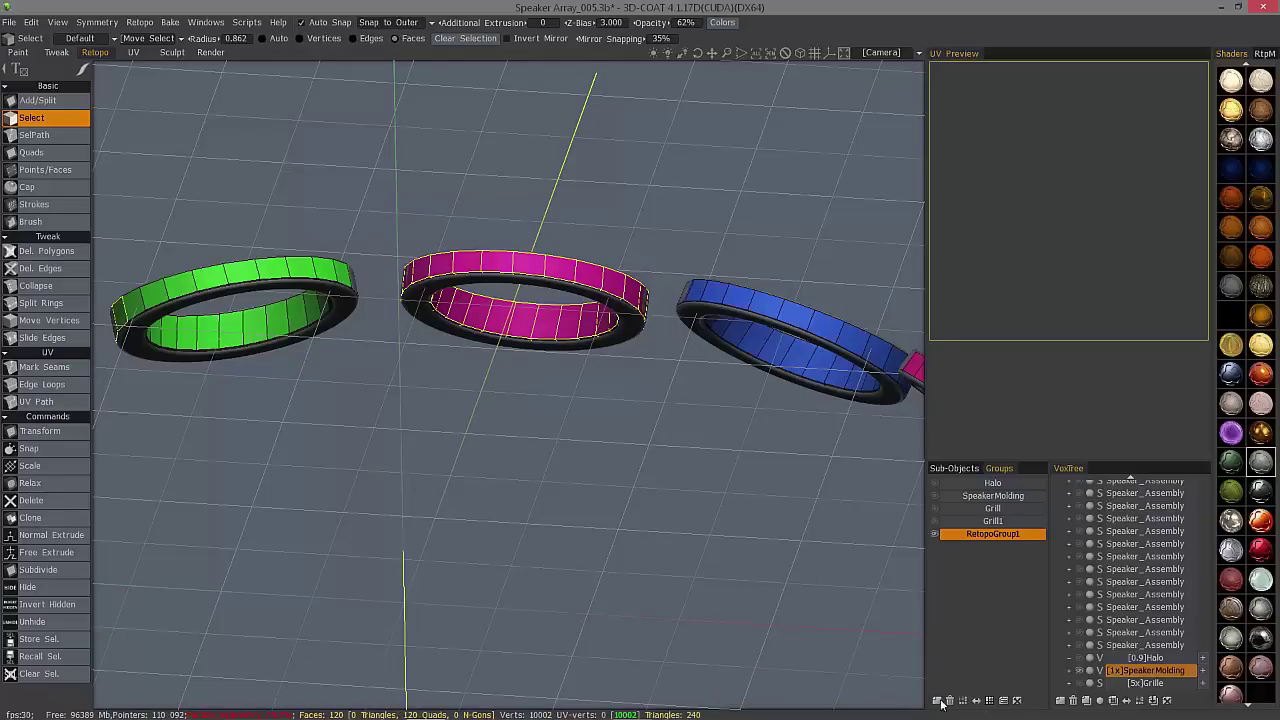
{"action": "scroll", "coordinate": [443, 309], "scroll_direction": "down", "scroll_amount": 10}
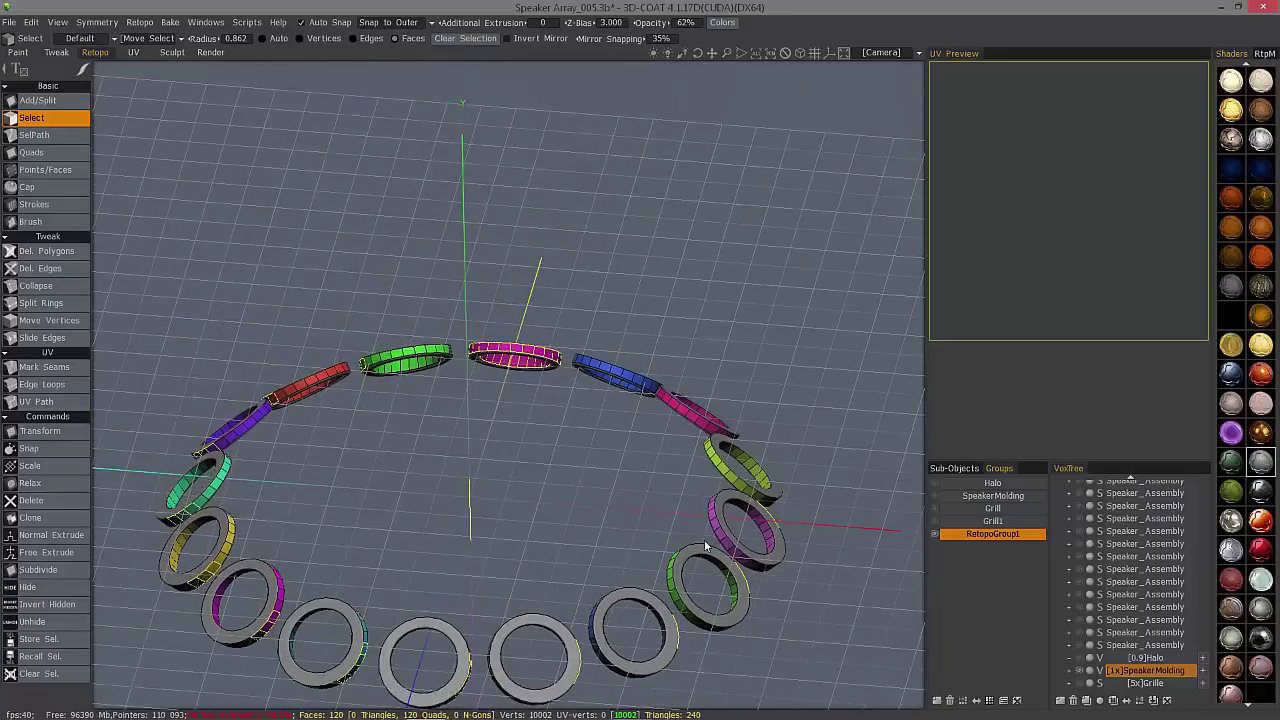
Select all faces of RetopoGroup1 and examine the copied ring meshes from several angles
{"action": "left_click", "coordinate": [990, 700]}
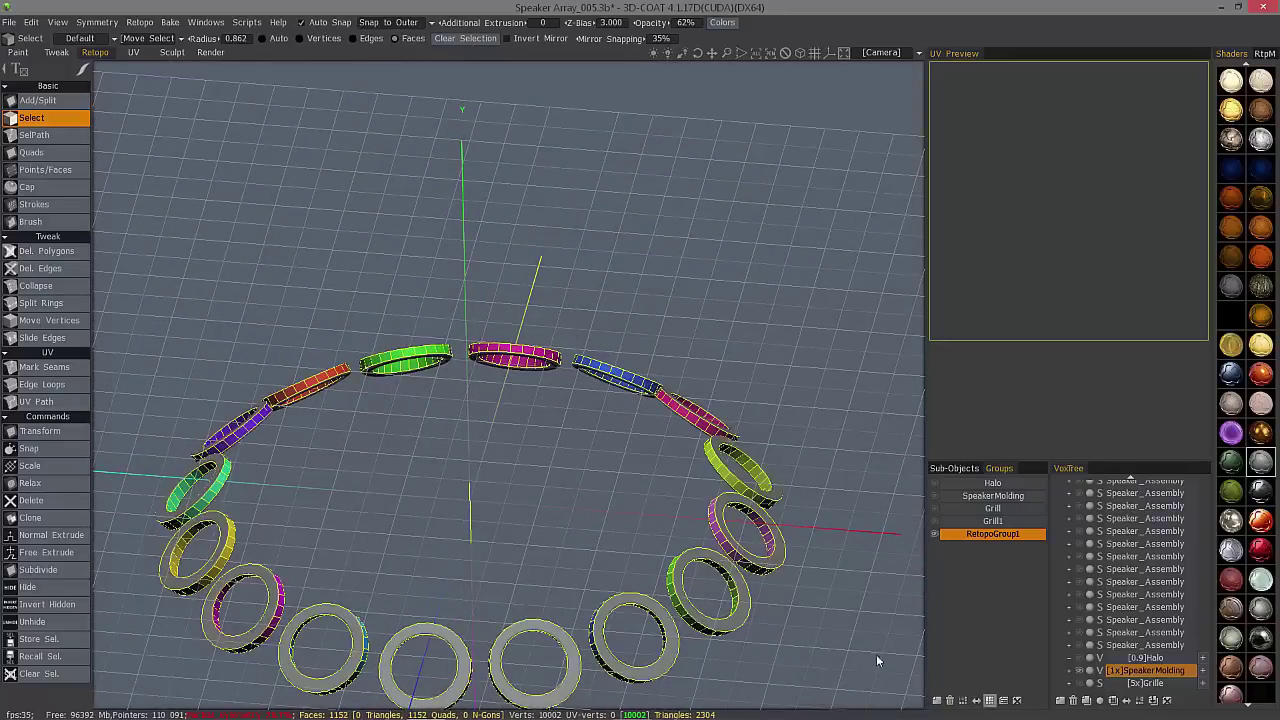
{"action": "left_click_drag", "start_coordinate": [582, 515], "coordinate": [515, 360]}
{"action": "middle_click_drag", "start_coordinate": [384, 383], "coordinate": [388, 268]}
{"action": "left_click_drag", "start_coordinate": [388, 268], "coordinate": [386, 325]}
{"action": "middle_click_drag", "start_coordinate": [384, 383], "coordinate": [428, 409]}
{"action": "scroll", "coordinate": [414, 409], "scroll_direction": "up", "scroll_amount": 3}
{"action": "scroll", "coordinate": [80, 428], "scroll_direction": "down", "scroll_amount": 2}
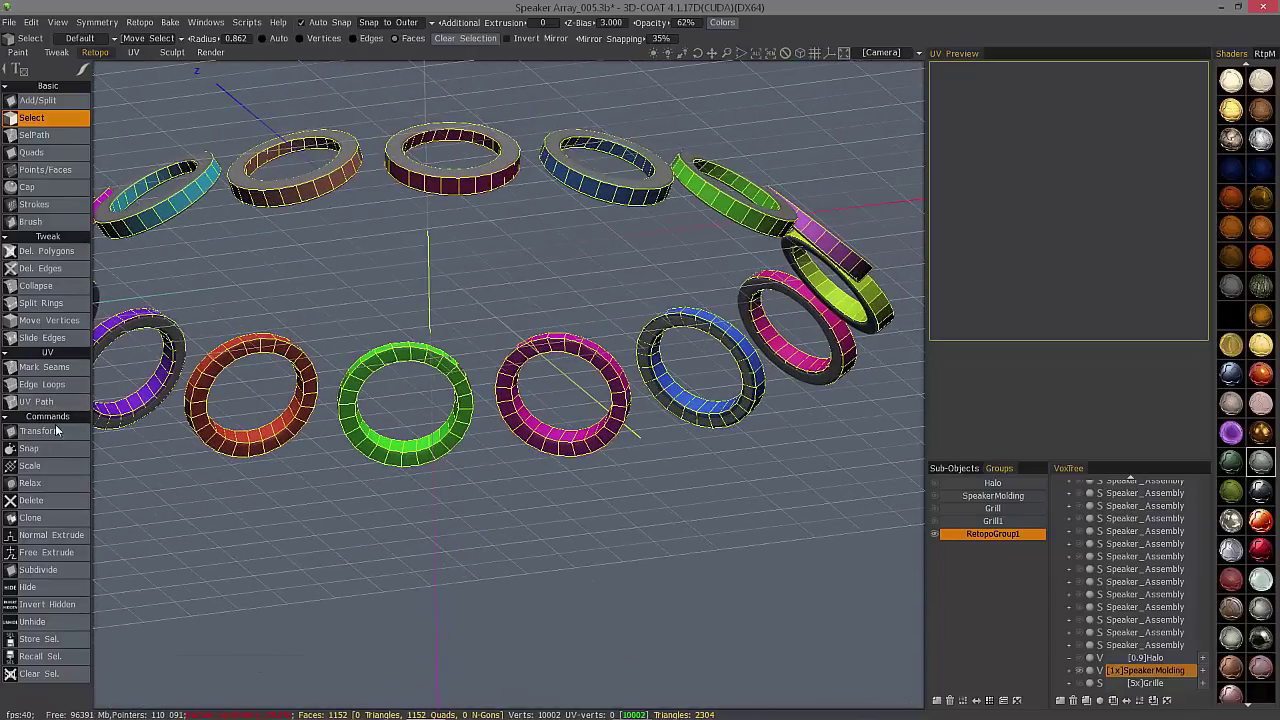
Activate Mark Seams and examine the rings as separate UV islands around the array
{"action": "left_click", "coordinate": [54, 367]}
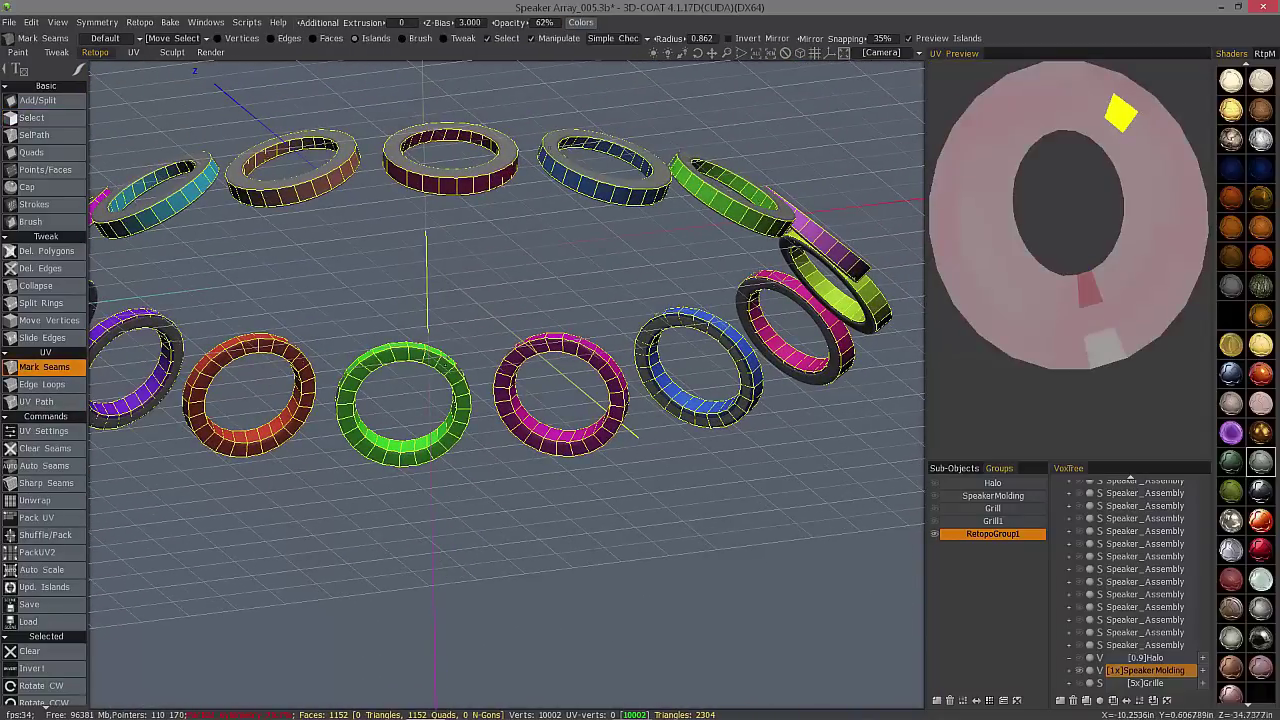
{"action": "middle_click_drag", "start_coordinate": [712, 545], "coordinate": [710, 487]}
{"action": "middle_click_drag", "start_coordinate": [498, 409], "coordinate": [490, 384]}
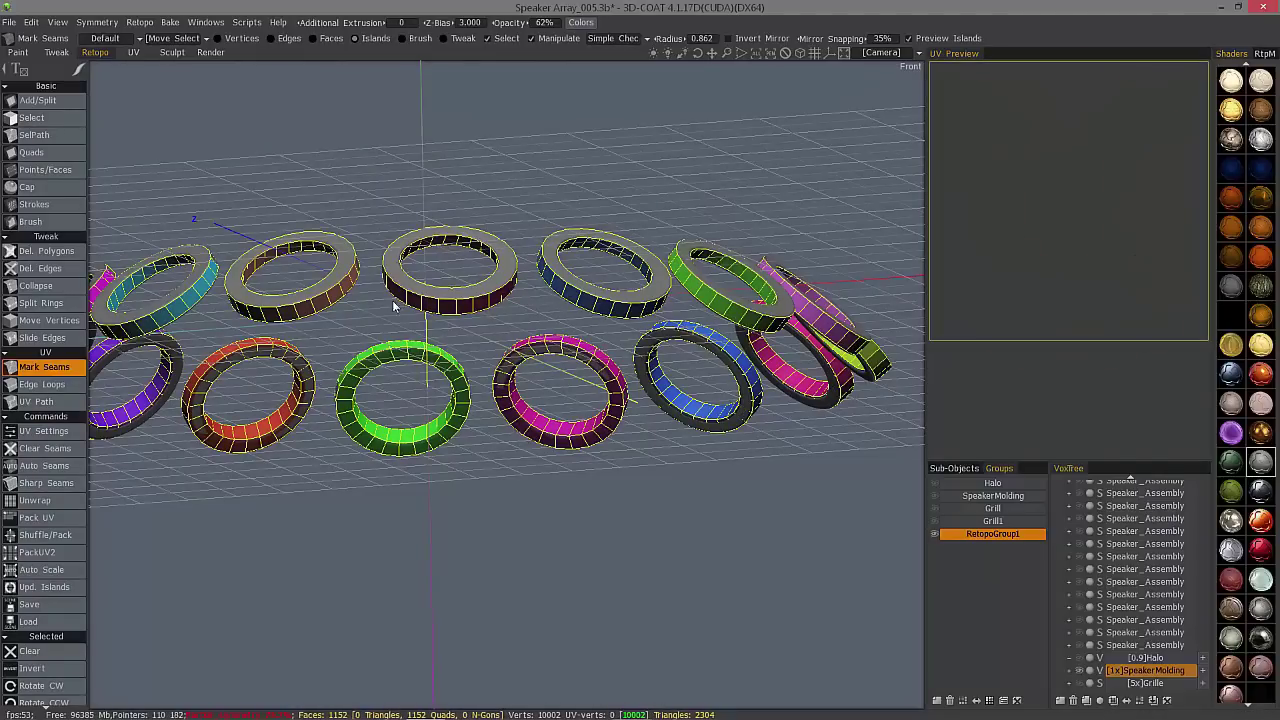
{"action": "middle_click_drag", "start_coordinate": [378, 336], "coordinate": [882, 554]}
{"action": "middle_click_drag", "start_coordinate": [377, 217], "coordinate": [903, 566]}
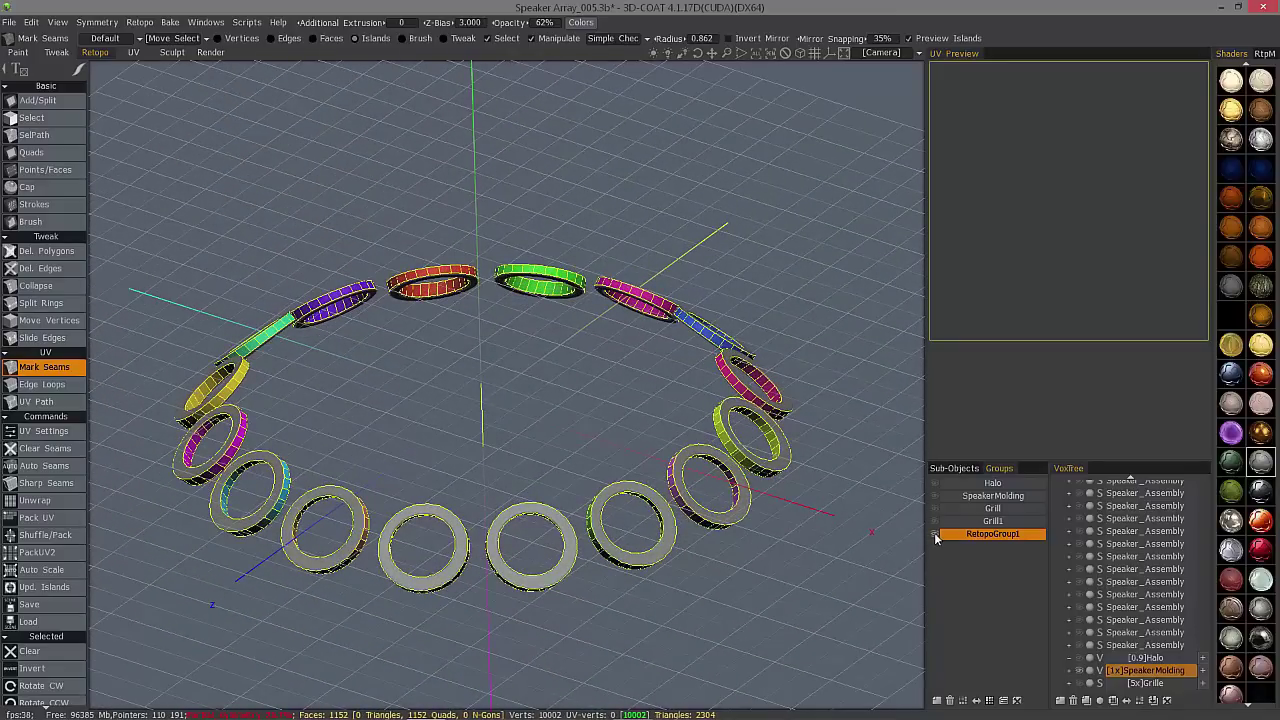
Hide RetopoGroup1, add a new retopo group, and make RetopoGroup1 visible and active again
{"action": "left_click", "coordinate": [936, 536]}
{"action": "left_click", "coordinate": [937, 700]}
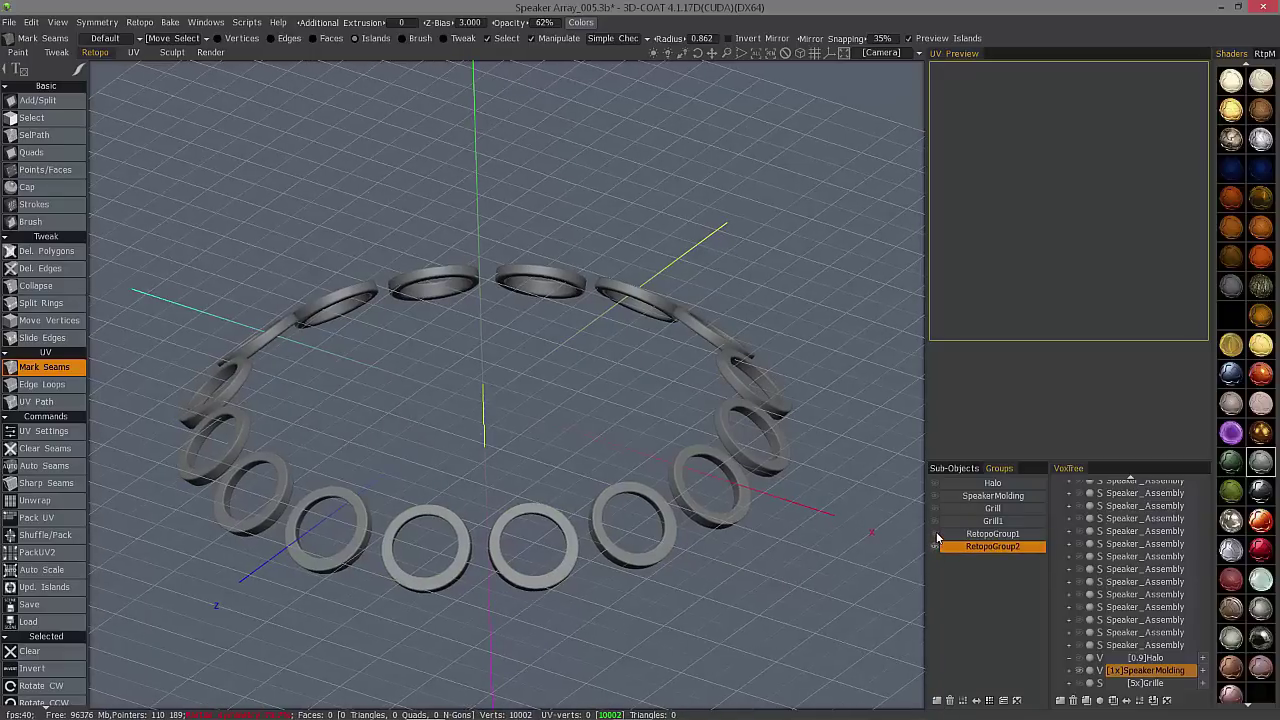
{"action": "left_click", "coordinate": [937, 537]}
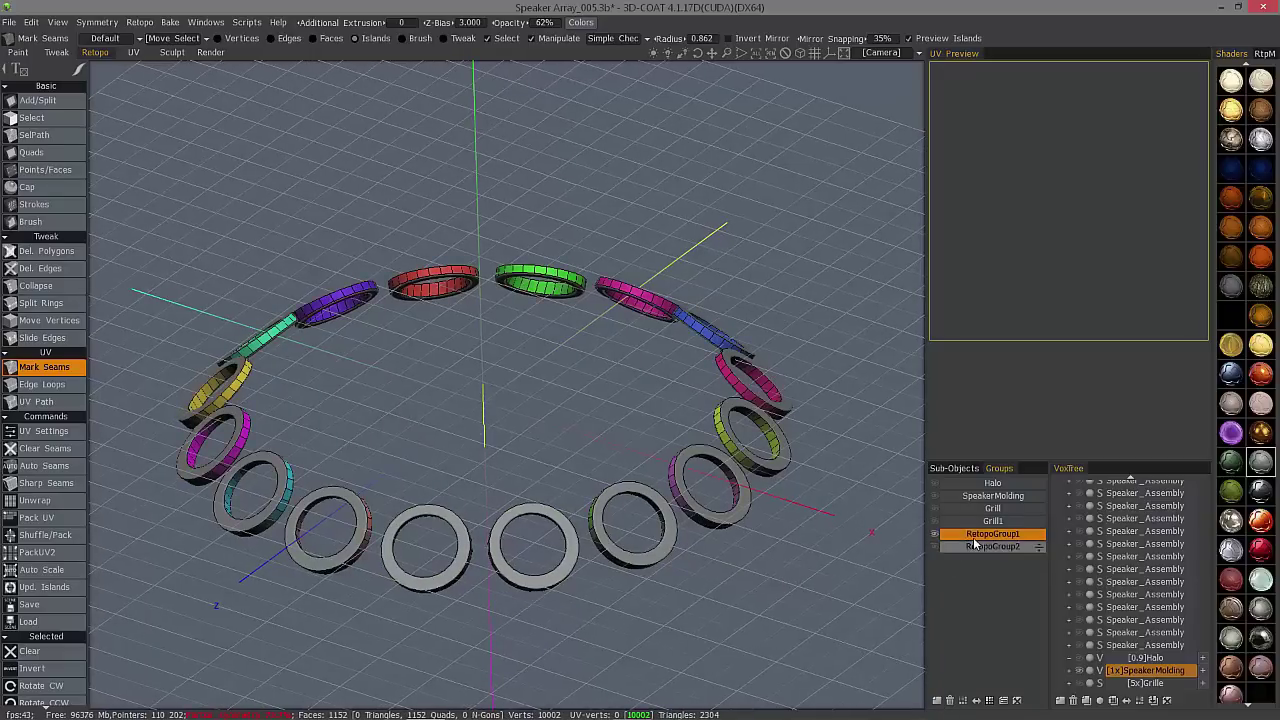
{"action": "middle_click_drag", "start_coordinate": [666, 363], "coordinate": [368, 183]}
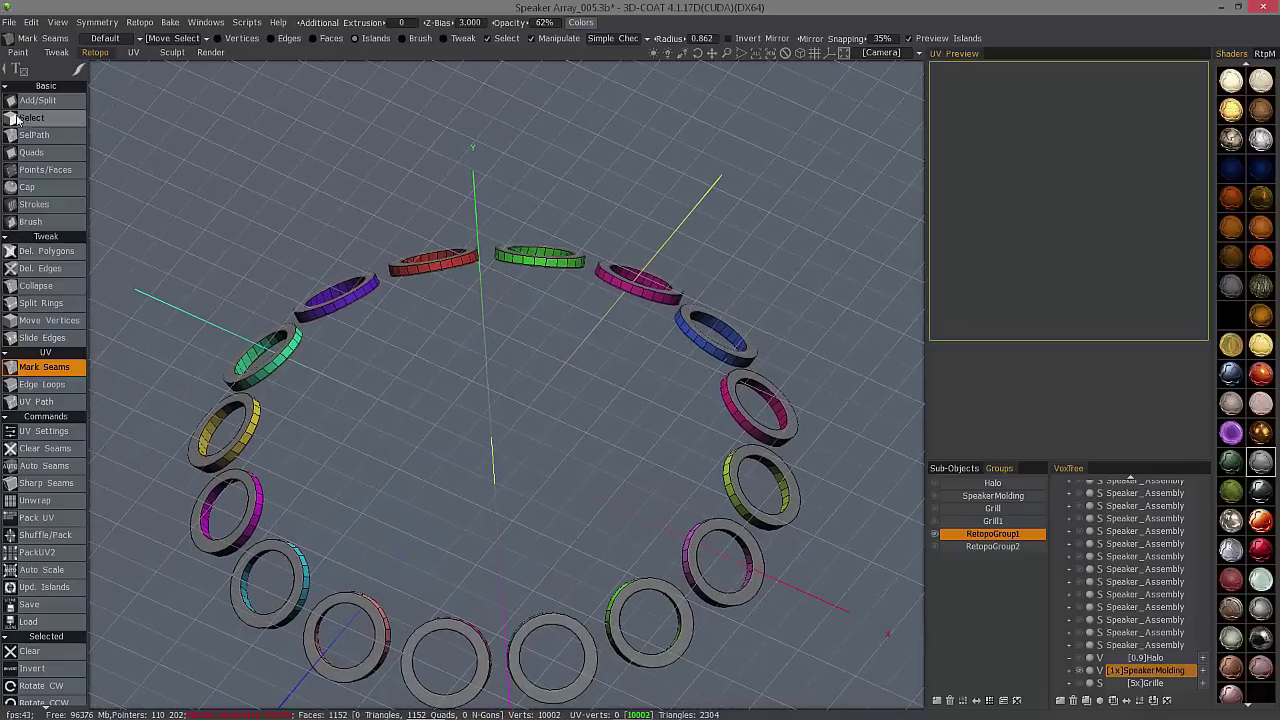
With symmetry turned off, lasso the faces of every ring except the green one at the back and delete them
{"action": "left_click", "coordinate": [30, 118]}
{"action": "right_click_drag", "start_coordinate": [463, 206], "coordinate": [537, 268]}
{"action": "key", "text": "s"}
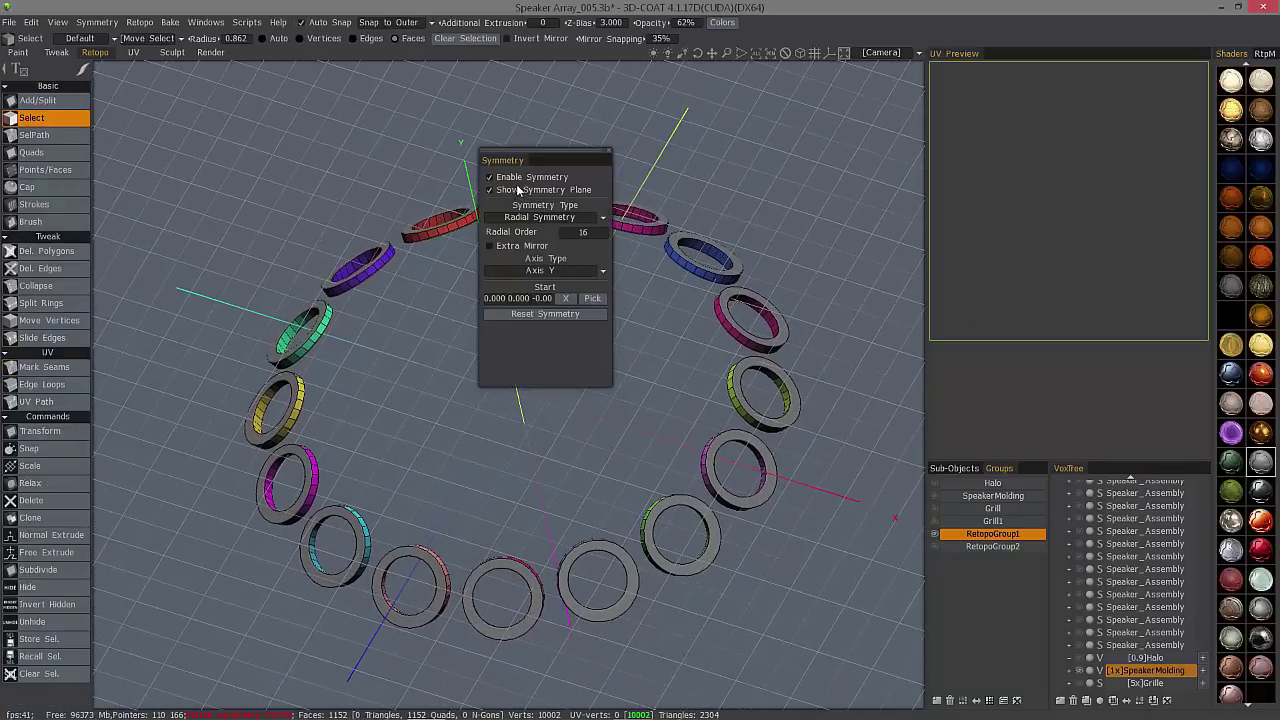
{"action": "left_click", "coordinate": [515, 179]}
{"action": "mouse_move", "coordinate": [86, 73]}
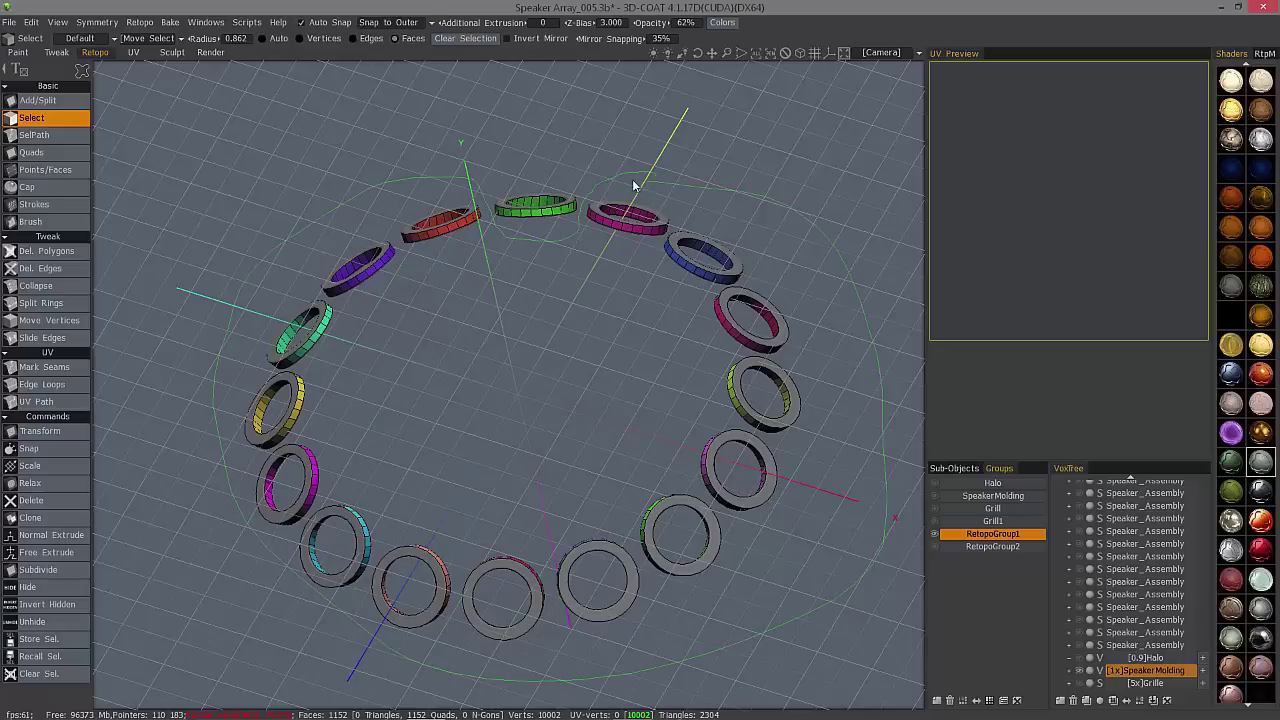
{"action": "left_click_drag", "start_coordinate": [626, 179], "coordinate": [588, 168]}
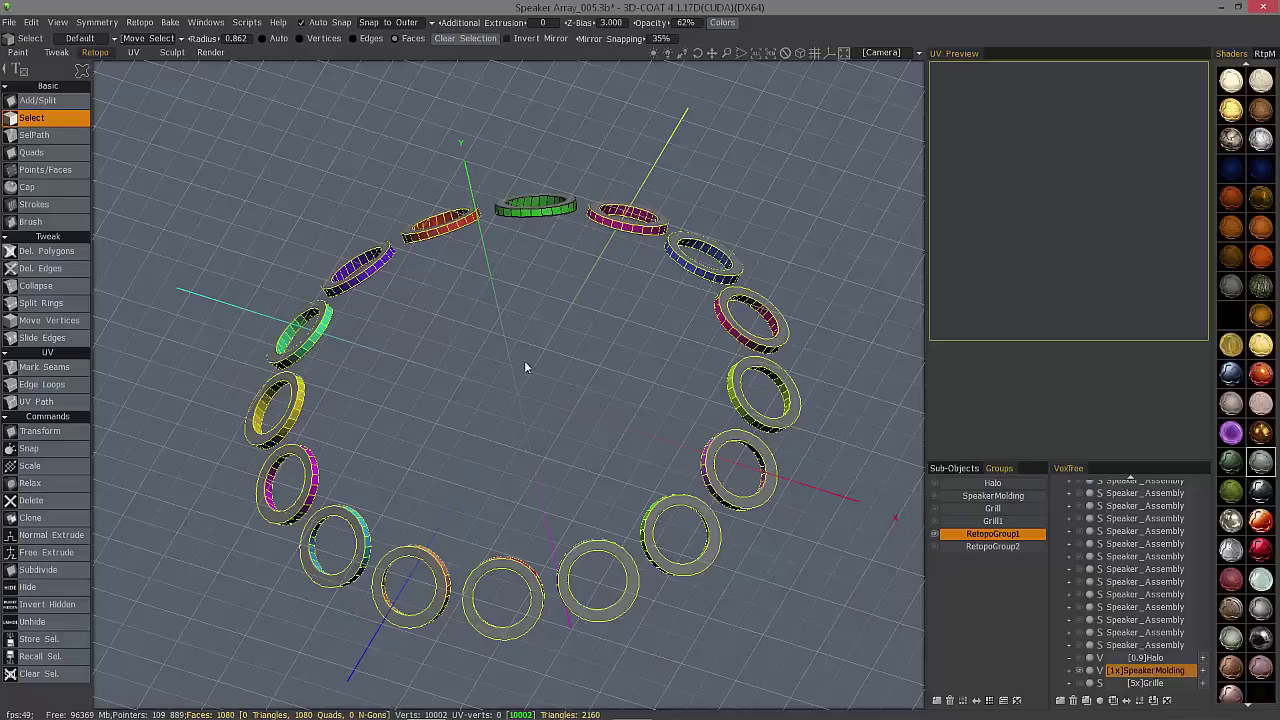
{"action": "key", "text": "Delete"}
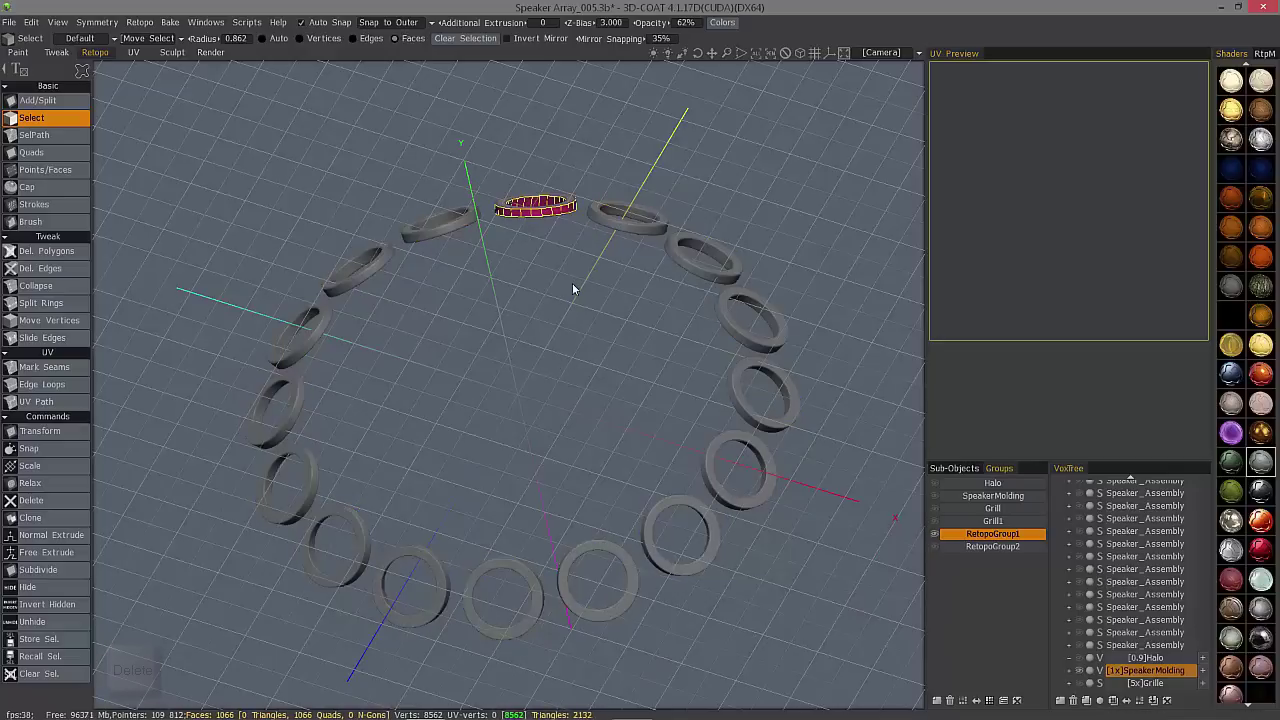
Clear the remaining ring's face selection and save the project
{"action": "middle_click_drag", "start_coordinate": [572, 283], "coordinate": [131, 464]}
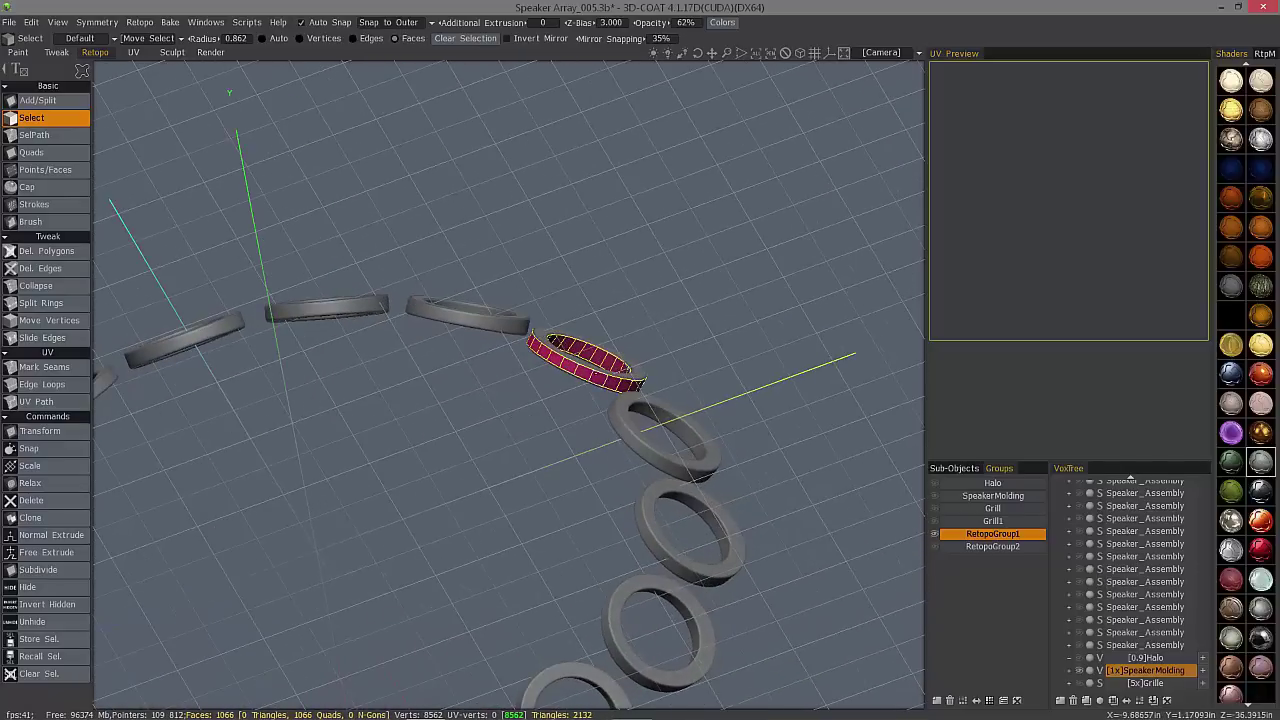
{"action": "middle_click_drag", "start_coordinate": [540, 430], "coordinate": [630, 410]}
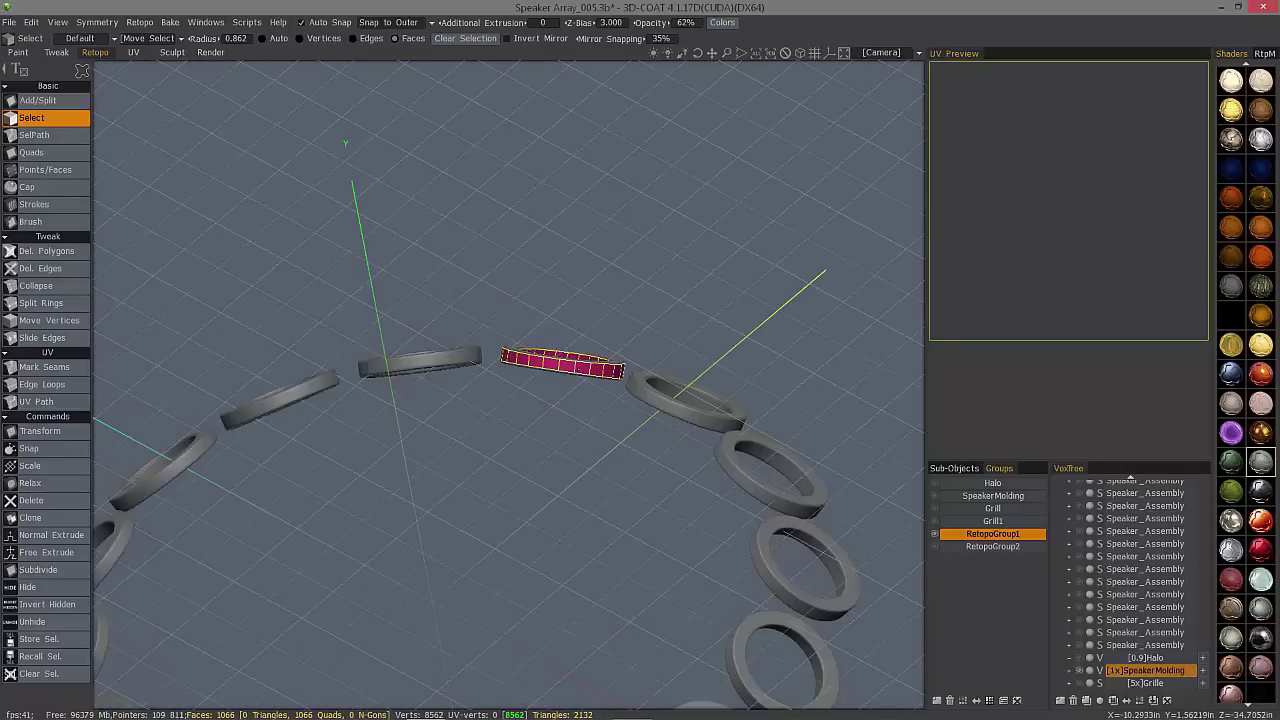
{"action": "middle_click_drag", "start_coordinate": [549, 383], "coordinate": [578, 358]}
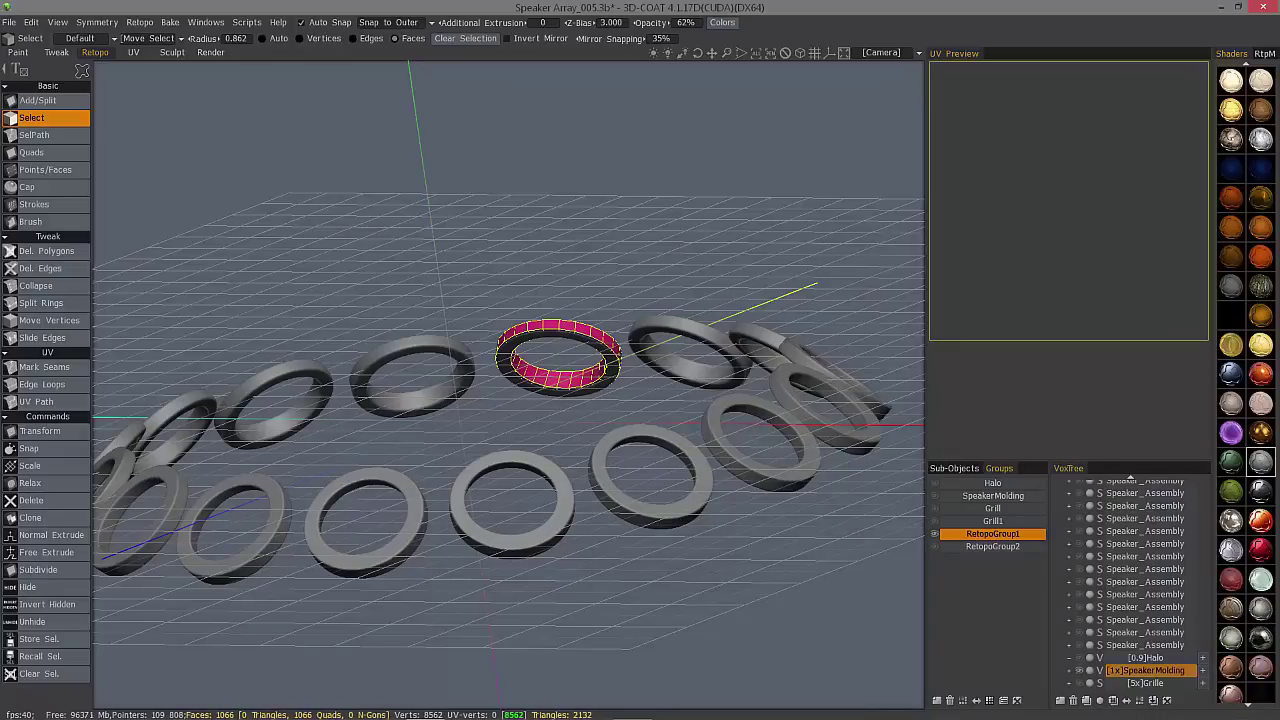
{"action": "left_click_drag", "start_coordinate": [604, 362], "coordinate": [585, 422], "text": "alt"}
{"action": "middle_click_drag", "start_coordinate": [523, 340], "coordinate": [521, 383]}
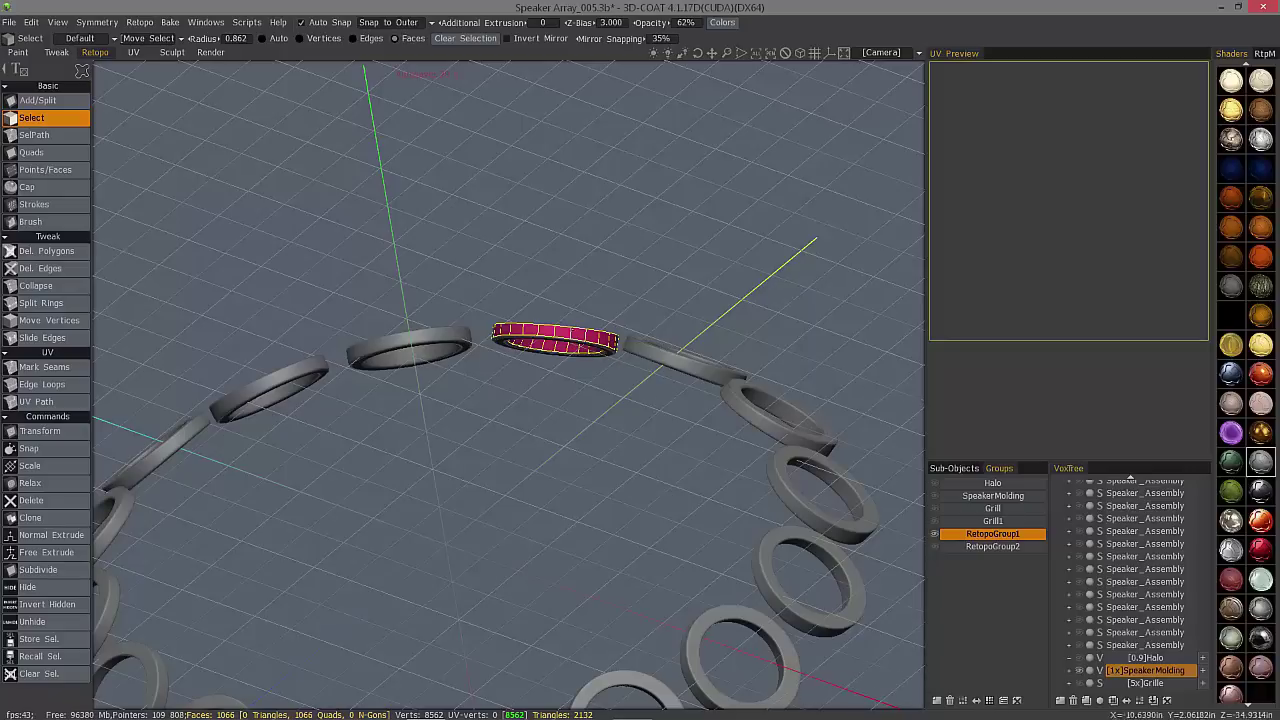
{"action": "left_click_drag", "start_coordinate": [556, 385], "coordinate": [553, 322], "text": "alt"}
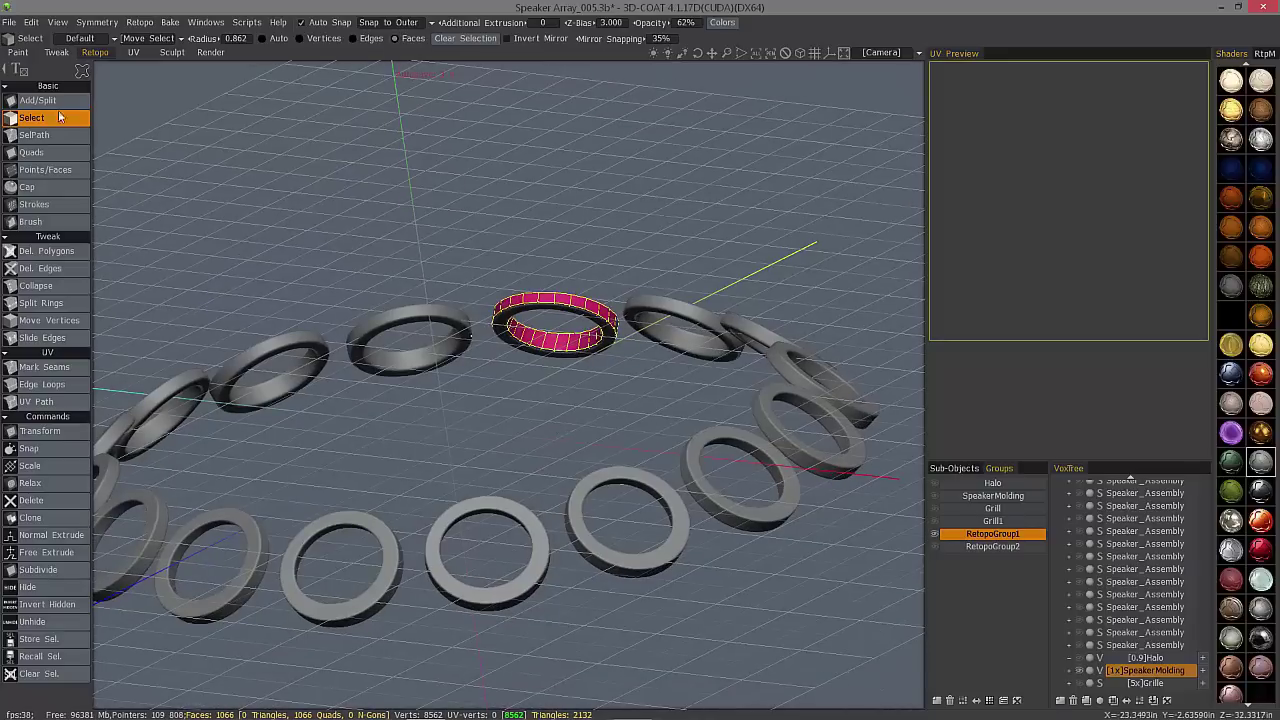
{"action": "key", "text": "Escape"}
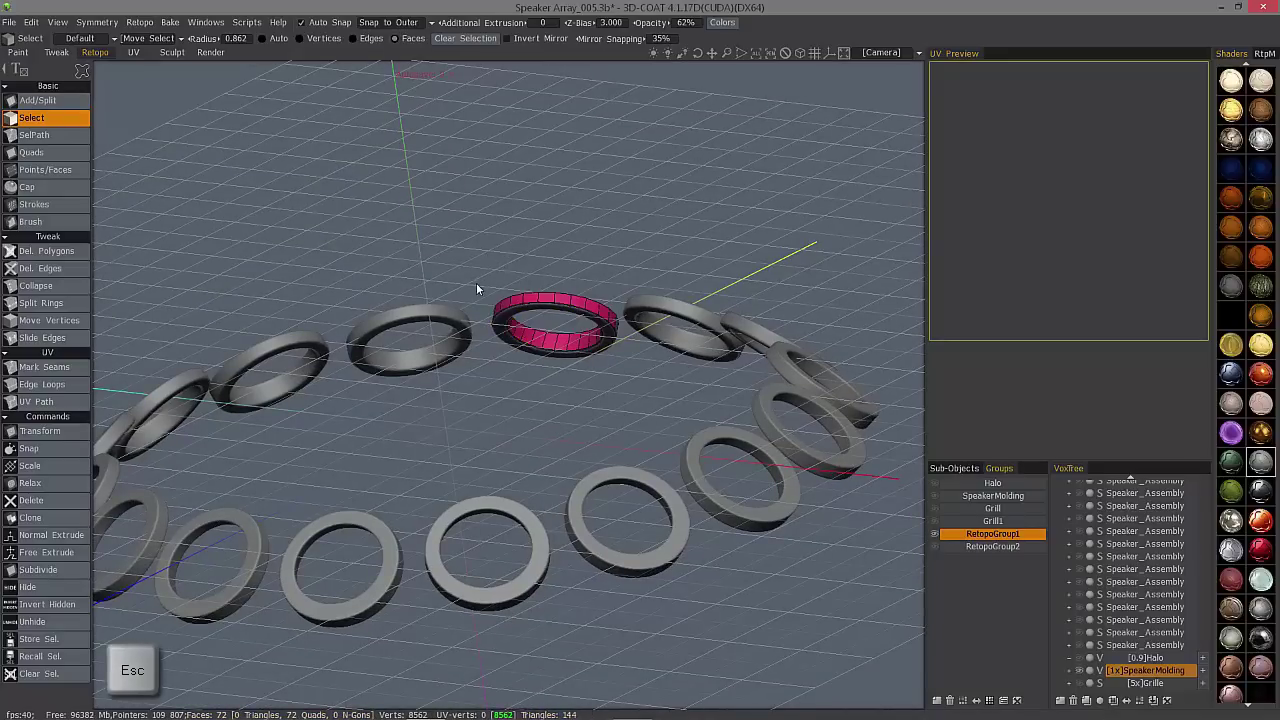
{"action": "key", "text": "ctrl+s"}
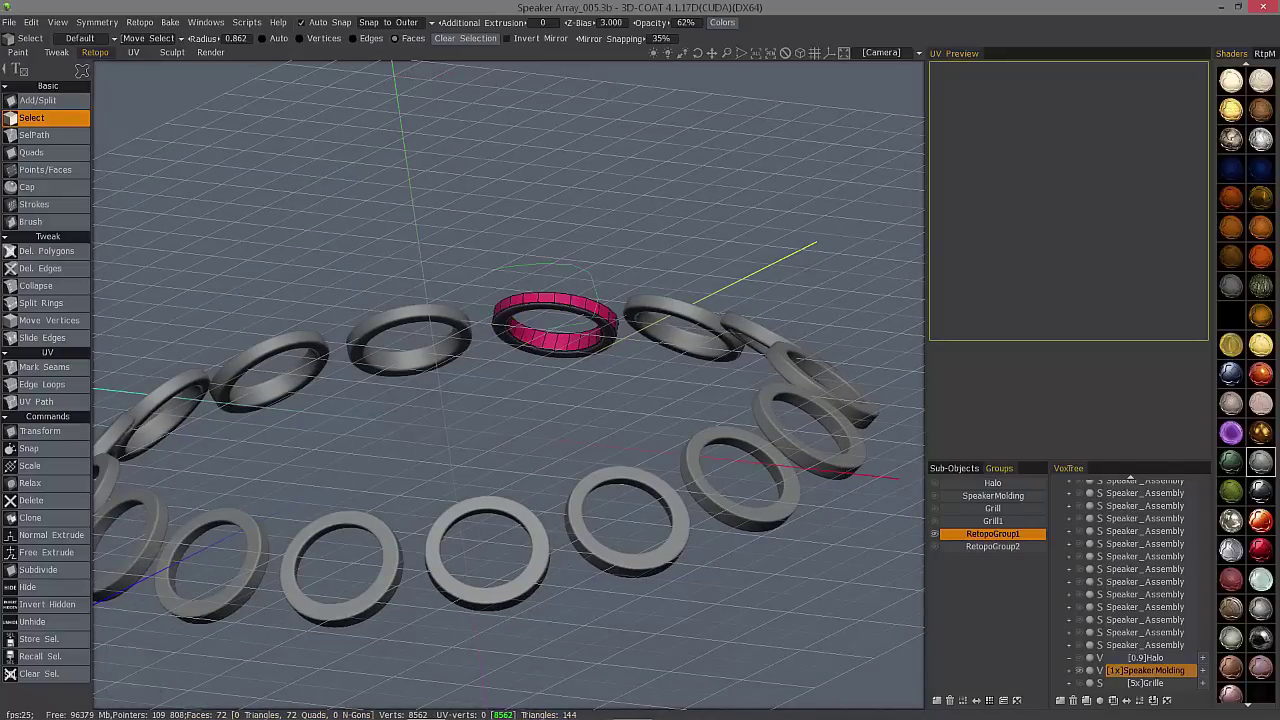
{"action": "left_click_drag", "start_coordinate": [485, 268], "coordinate": [825, 318]}
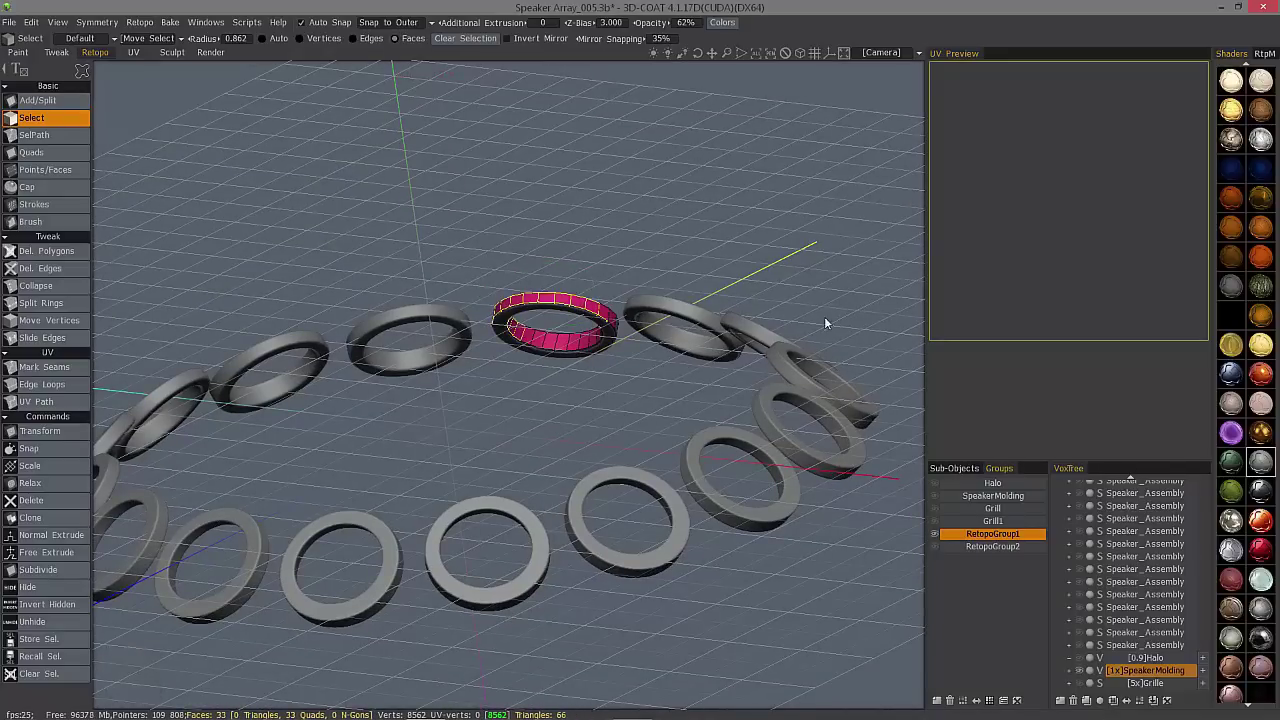
{"action": "left_click", "coordinate": [45, 516]}
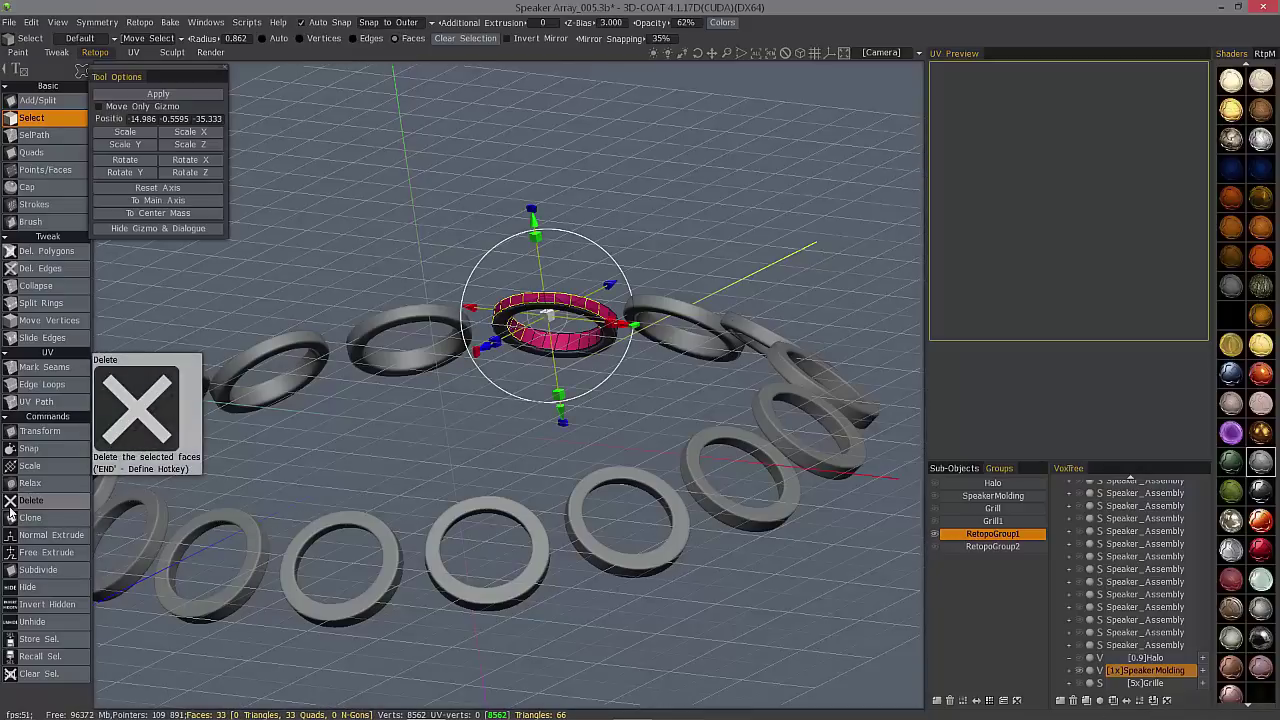
{"action": "key", "text": "Escape"}
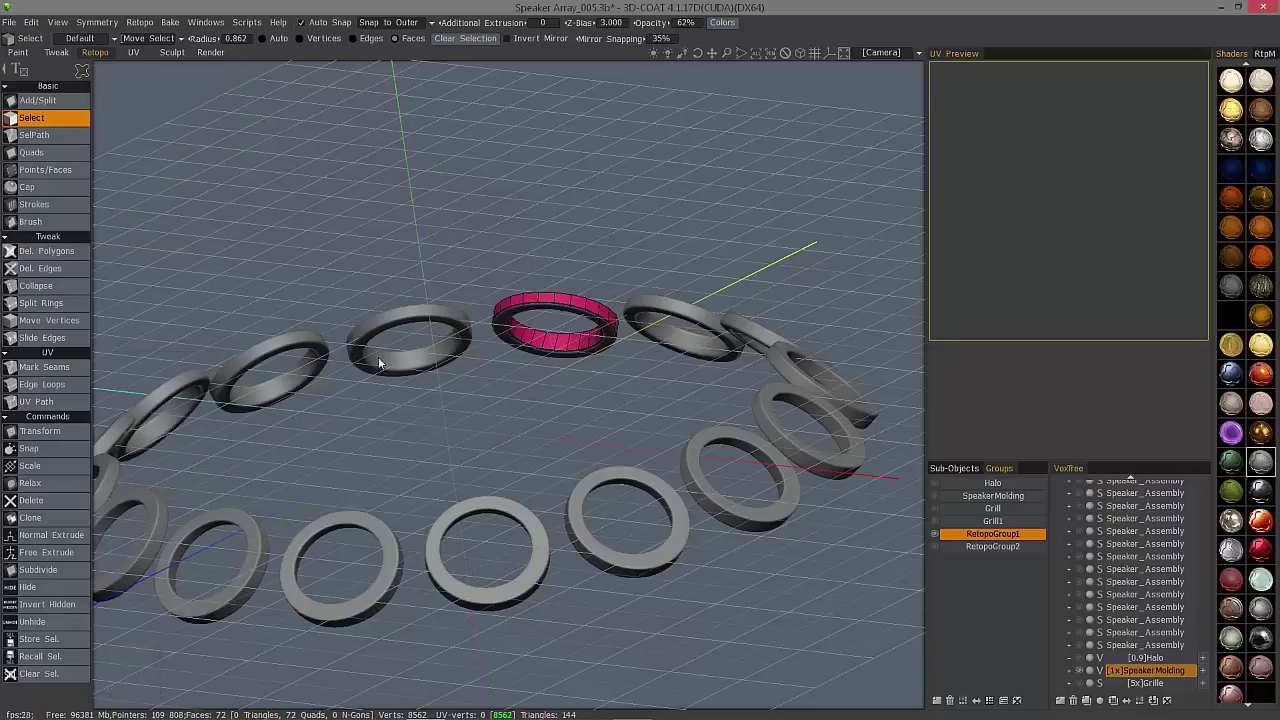
Clone the faces of the remaining retopo ring and move the copy into the open middle of the array
{"action": "left_click", "coordinate": [989, 701]}
{"action": "mouse_move", "coordinate": [567, 404]}
{"action": "left_mouse_down"}
{"action": "mouse_move", "coordinate": [571, 292]}
{"action": "mouse_move", "coordinate": [579, 344]}
{"action": "mouse_move", "coordinate": [564, 408]}
{"action": "left_mouse_up"}
{"action": "left_click", "coordinate": [52, 518]}
{"action": "left_click_drag", "start_coordinate": [488, 372], "coordinate": [456, 325]}
{"action": "middle_click_drag", "start_coordinate": [457, 328], "coordinate": [560, 386]}
{"action": "left_click_drag", "start_coordinate": [572, 378], "coordinate": [173, 413]}
{"action": "middle_click_drag", "start_coordinate": [247, 420], "coordinate": [506, 420]}
{"action": "left_click", "coordinate": [1267, 55]}
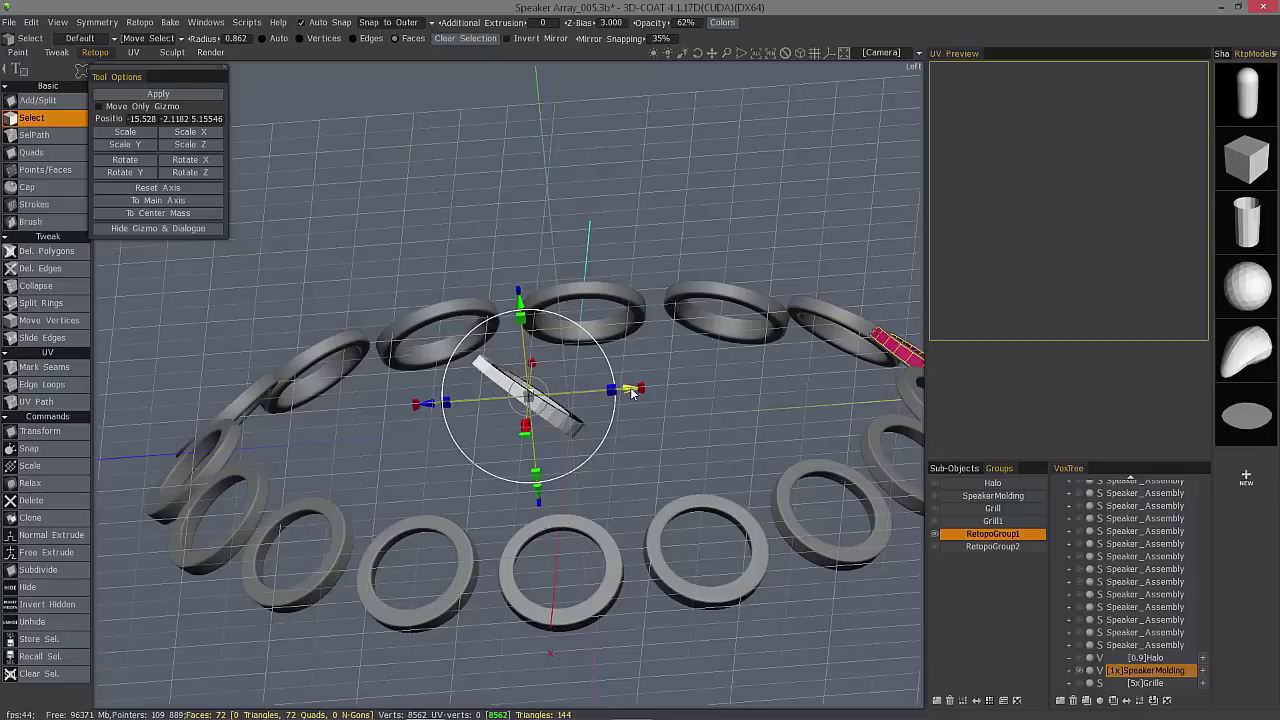
Move the cloned ring across the array to the molding ring at the positive Z end
{"action": "left_click_drag", "start_coordinate": [631, 392], "coordinate": [322, 457]}
{"action": "middle_click_drag", "start_coordinate": [322, 457], "coordinate": [562, 404]}
{"action": "left_click_drag", "start_coordinate": [536, 393], "coordinate": [429, 362]}
{"action": "middle_click_drag", "start_coordinate": [429, 362], "coordinate": [392, 388]}
{"action": "left_click_drag", "start_coordinate": [356, 421], "coordinate": [414, 414]}
{"action": "middle_click_drag", "start_coordinate": [414, 414], "coordinate": [436, 548]}
{"action": "left_click_drag", "start_coordinate": [515, 360], "coordinate": [466, 363]}
{"action": "left_click_drag", "start_coordinate": [544, 567], "coordinate": [543, 563]}
Rotate the cloned ring to match the molding's tilt and nudge it to about -0.098, -2.699, 38.516
{"action": "mouse_move", "coordinate": [545, 566]}
{"action": "middle_mouse_down"}
{"action": "mouse_move", "coordinate": [550, 400]}
{"action": "mouse_move", "coordinate": [562, 550]}
{"action": "middle_mouse_up"}
{"action": "left_click_drag", "start_coordinate": [573, 418], "coordinate": [580, 411]}
{"action": "left_click_drag", "start_coordinate": [688, 447], "coordinate": [691, 446]}
{"action": "middle_click_drag", "start_coordinate": [345, 320], "coordinate": [275, 181]}
{"action": "left_click_drag", "start_coordinate": [611, 344], "coordinate": [613, 334]}
{"action": "middle_click_drag", "start_coordinate": [634, 362], "coordinate": [600, 450]}
{"action": "mouse_move", "coordinate": [657, 386]}
{"action": "left_mouse_down"}
{"action": "mouse_move", "coordinate": [624, 371]}
{"action": "mouse_move", "coordinate": [649, 375]}
{"action": "left_mouse_up"}
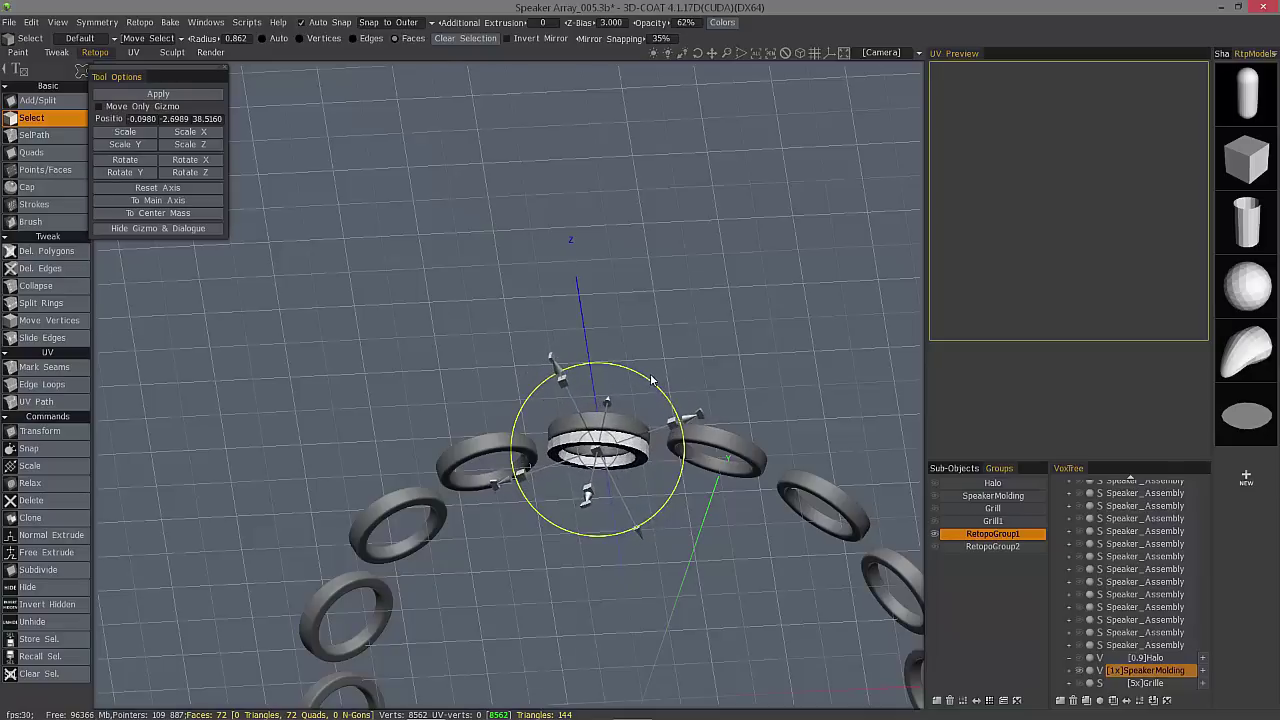
Align the transform gizmo to the main axis and refine the cloned ring's placement over the molding
{"action": "middle_click_drag", "start_coordinate": [648, 379], "coordinate": [598, 300]}
{"action": "scroll", "coordinate": [598, 300], "scroll_direction": "up", "scroll_amount": 2}
{"action": "left_click", "coordinate": [157, 202]}
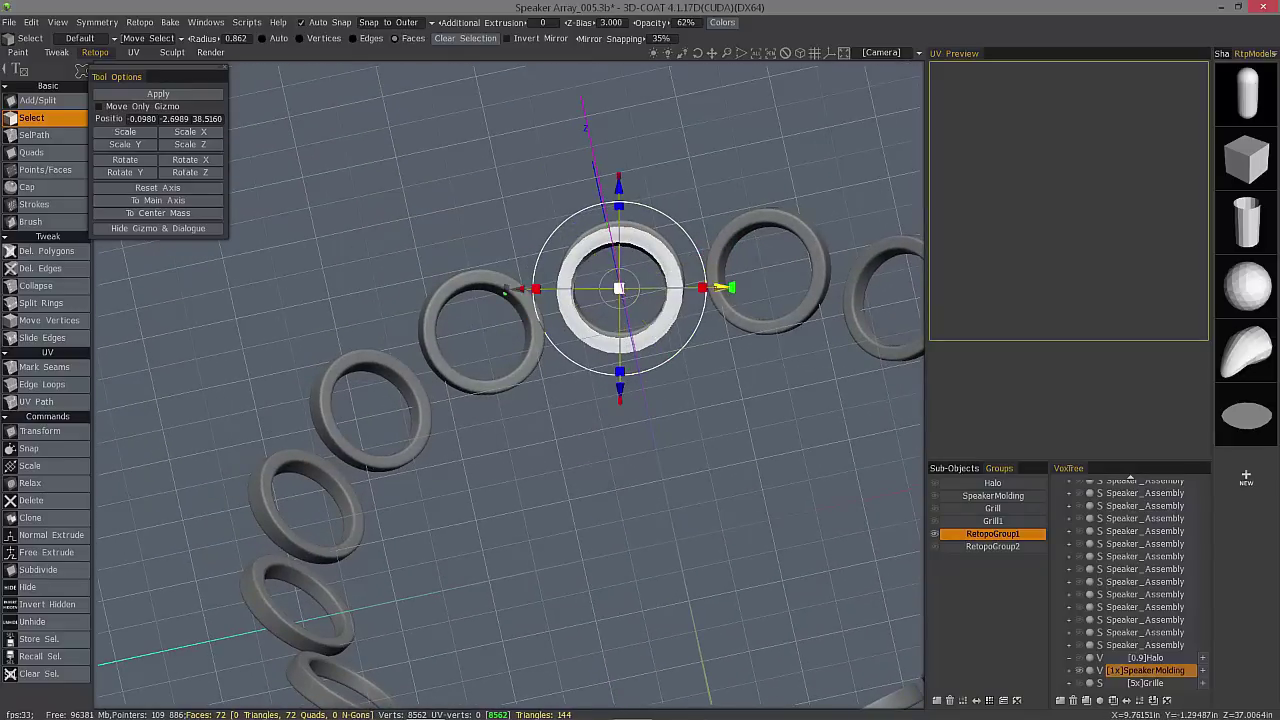
{"action": "mouse_move", "coordinate": [733, 289]}
{"action": "left_mouse_down"}
{"action": "mouse_move", "coordinate": [731, 265]}
{"action": "mouse_move", "coordinate": [720, 268]}
{"action": "left_mouse_up"}
{"action": "left_click_drag", "start_coordinate": [602, 190], "coordinate": [601, 185]}
{"action": "middle_click_drag", "start_coordinate": [645, 230], "coordinate": [672, 353]}
{"action": "left_click_drag", "start_coordinate": [623, 234], "coordinate": [624, 221]}
{"action": "left_click_drag", "start_coordinate": [620, 320], "coordinate": [622, 317]}
Fit the cloned ring around the molding from several angles, placing it at about 0.129, -2.161, 39.868
{"action": "middle_click_drag", "start_coordinate": [622, 318], "coordinate": [594, 448]}
{"action": "left_click_drag", "start_coordinate": [621, 365], "coordinate": [621, 369]}
{"action": "middle_click_drag", "start_coordinate": [631, 428], "coordinate": [540, 553]}
{"action": "left_click_drag", "start_coordinate": [562, 538], "coordinate": [564, 542]}
{"action": "middle_click_drag", "start_coordinate": [564, 542], "coordinate": [610, 550]}
{"action": "middle_click_drag", "start_coordinate": [560, 470], "coordinate": [549, 174]}
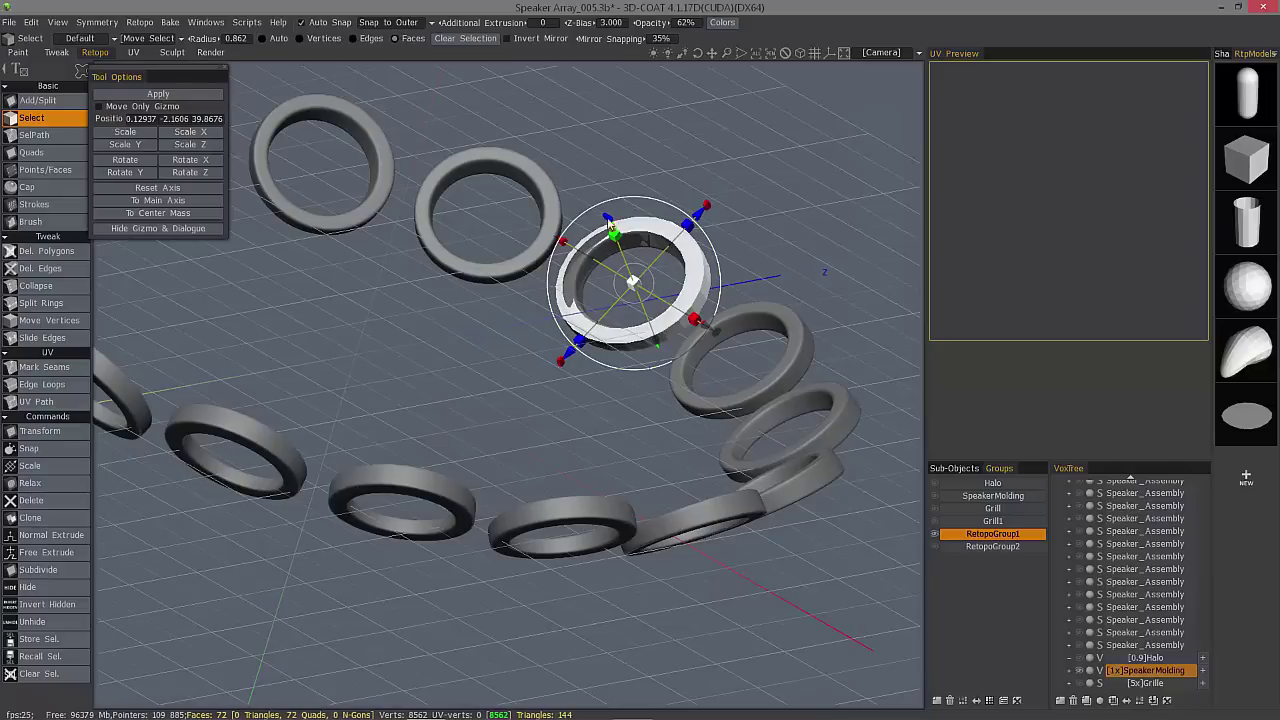
{"action": "left_click_drag", "start_coordinate": [607, 218], "coordinate": [612, 228]}
{"action": "middle_click_drag", "start_coordinate": [622, 295], "coordinate": [609, 352]}
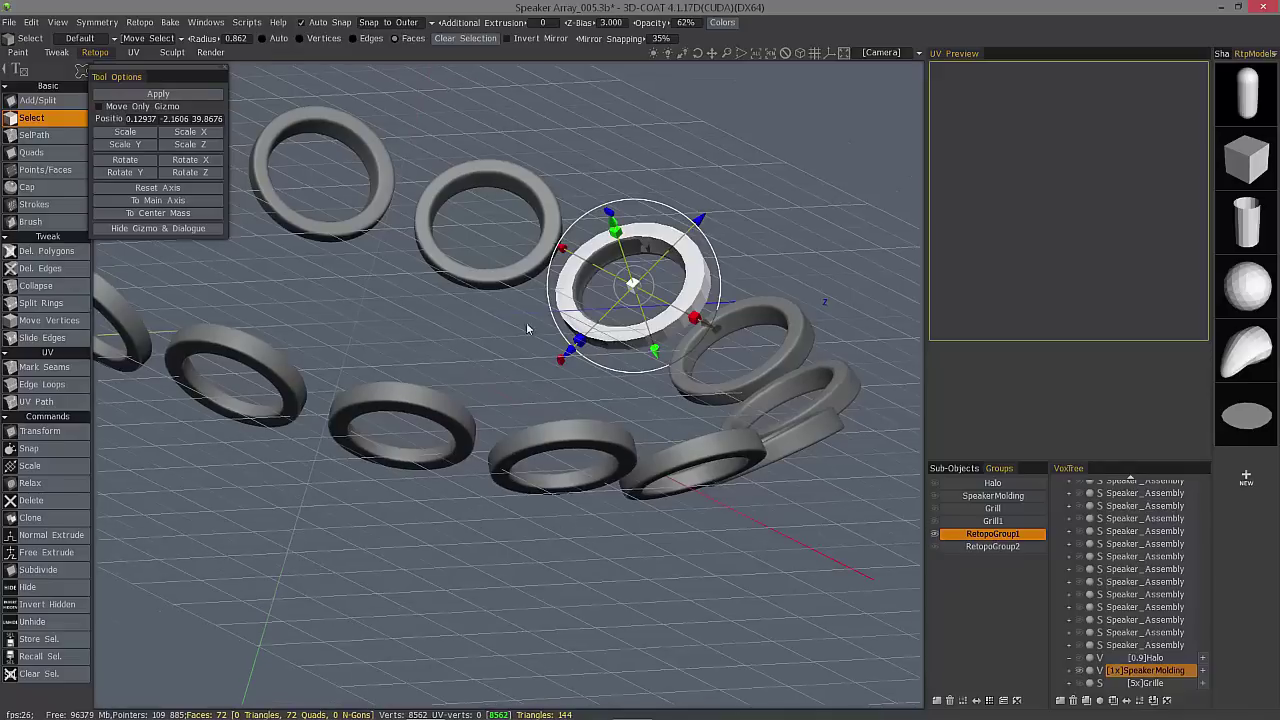
{"action": "middle_click_drag", "start_coordinate": [622, 288], "coordinate": [500, 401]}
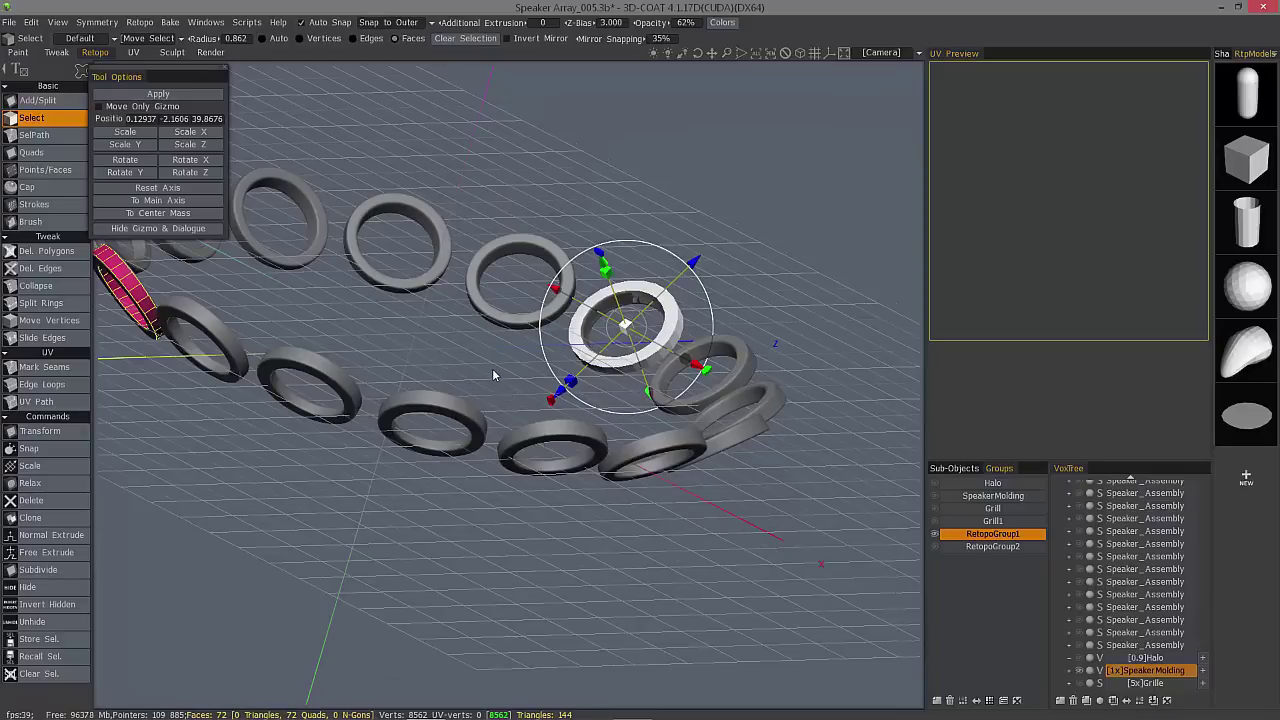
Apply the cloned ring's placement without snapping its topology to the voxel mesh
{"action": "left_click", "coordinate": [990, 534]}
{"action": "key", "text": "Return"}
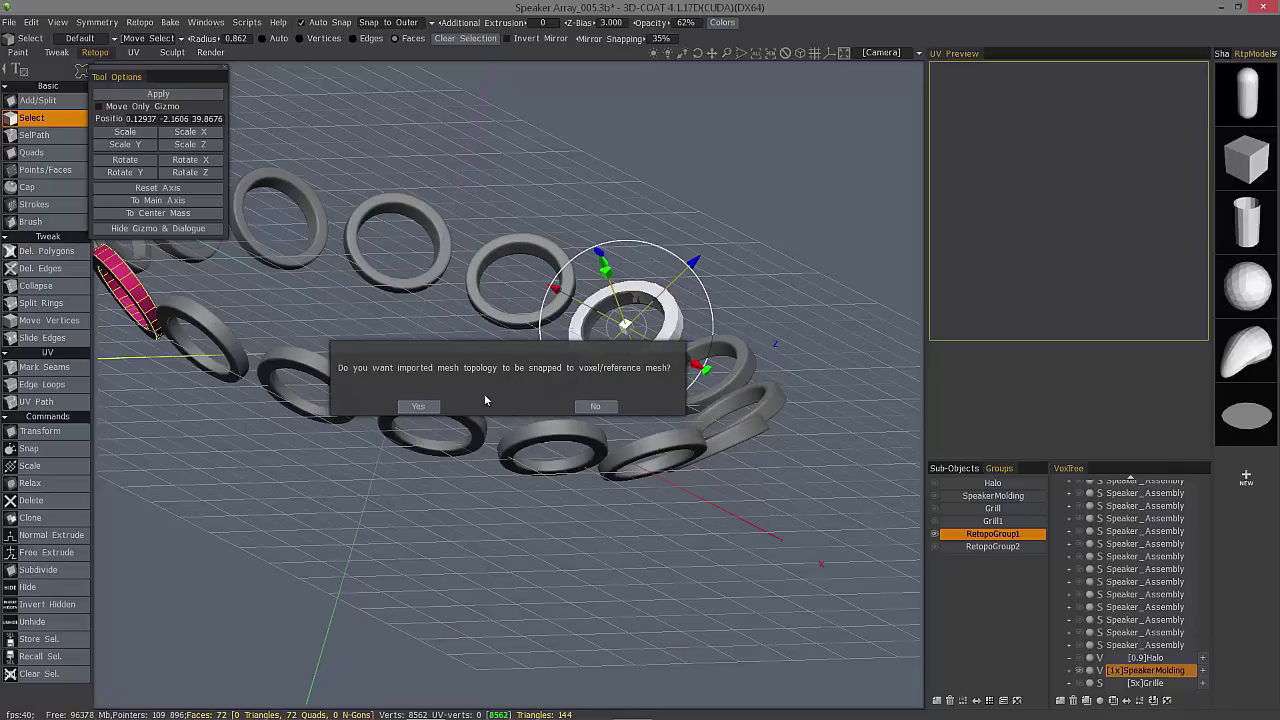
{"action": "left_click", "coordinate": [595, 406]}
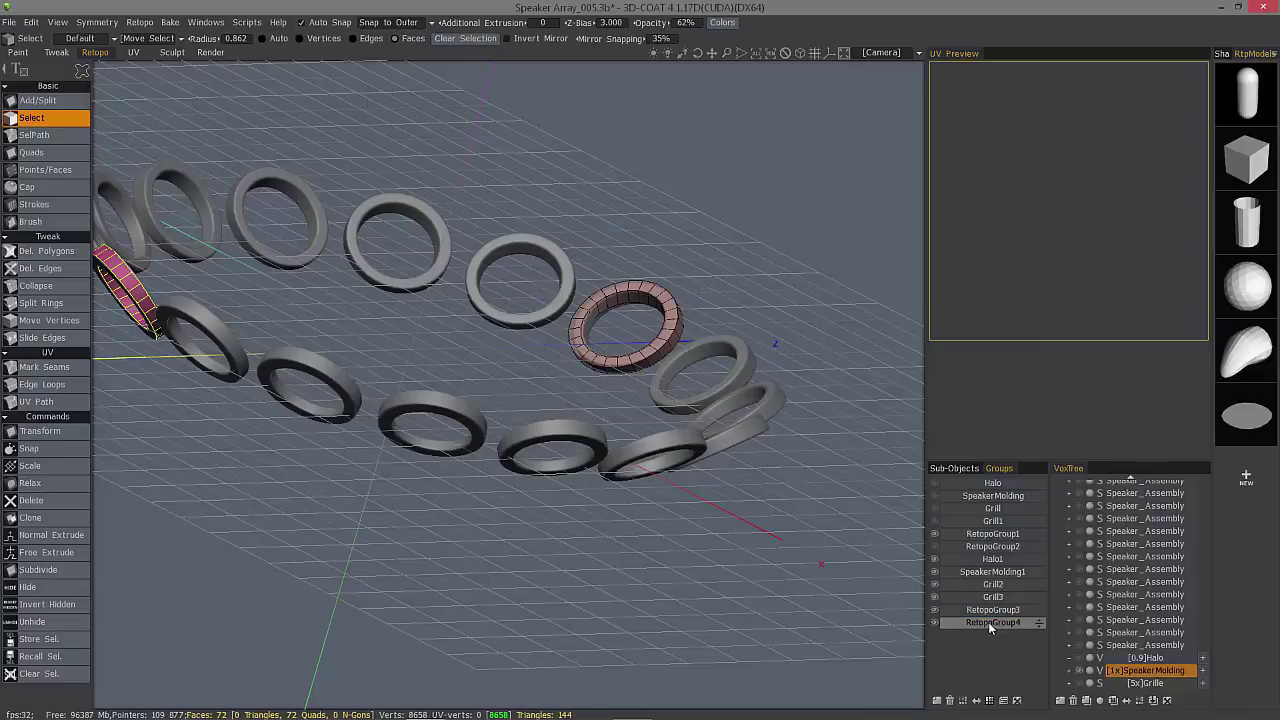
Make RetopoGroup4 the active group and hide RetopoGroup3, Grill3, Grill2 and SpeakerMolding1
{"action": "left_click", "coordinate": [984, 624]}
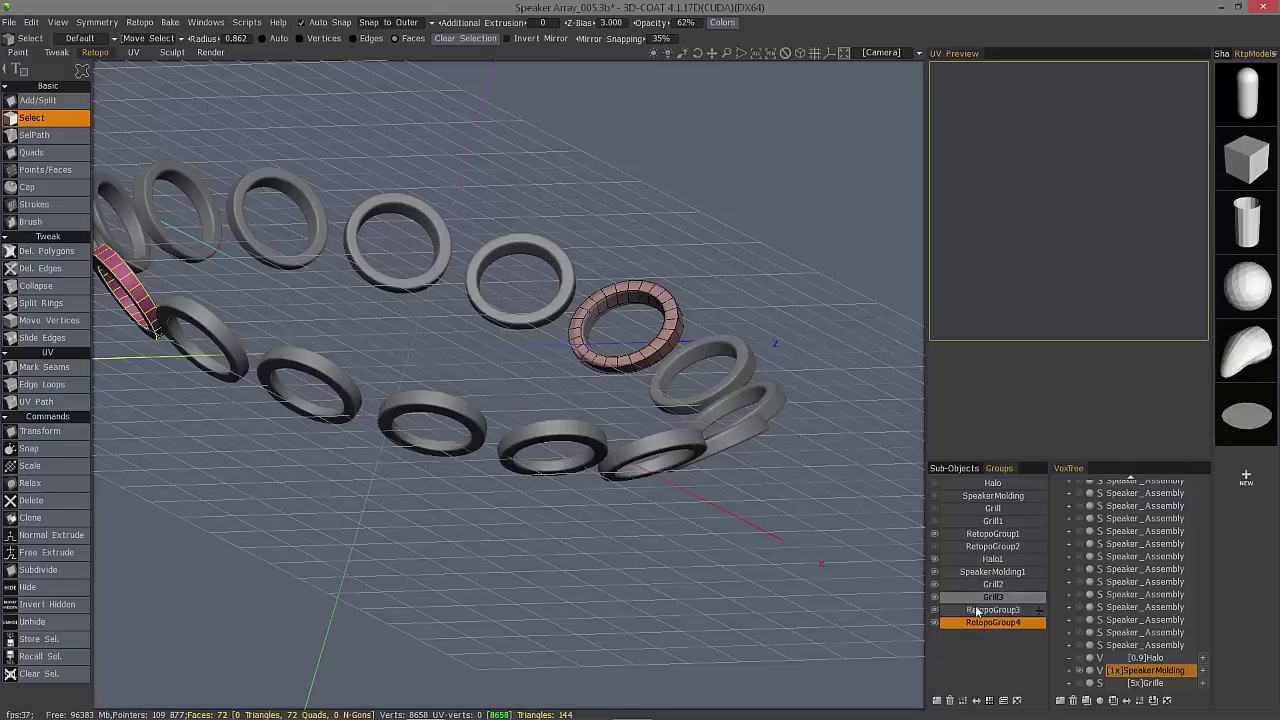
{"action": "left_click", "coordinate": [984, 613]}
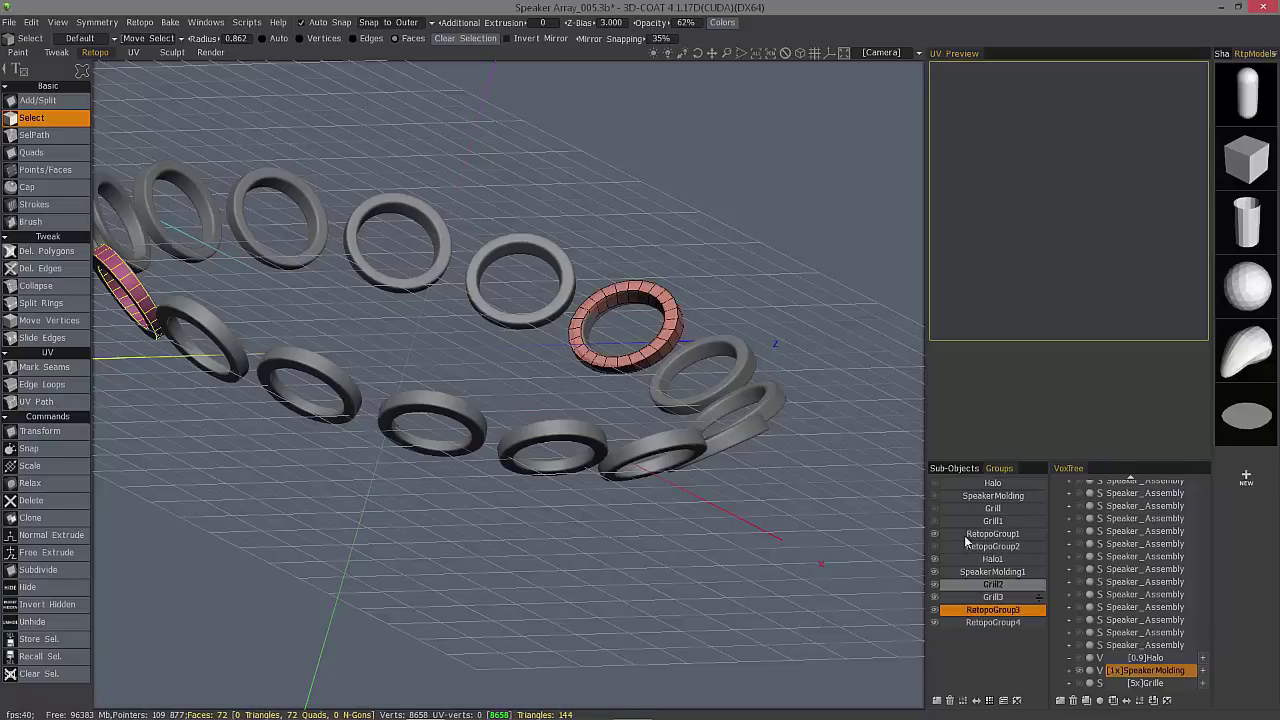
{"action": "left_click", "coordinate": [978, 609]}
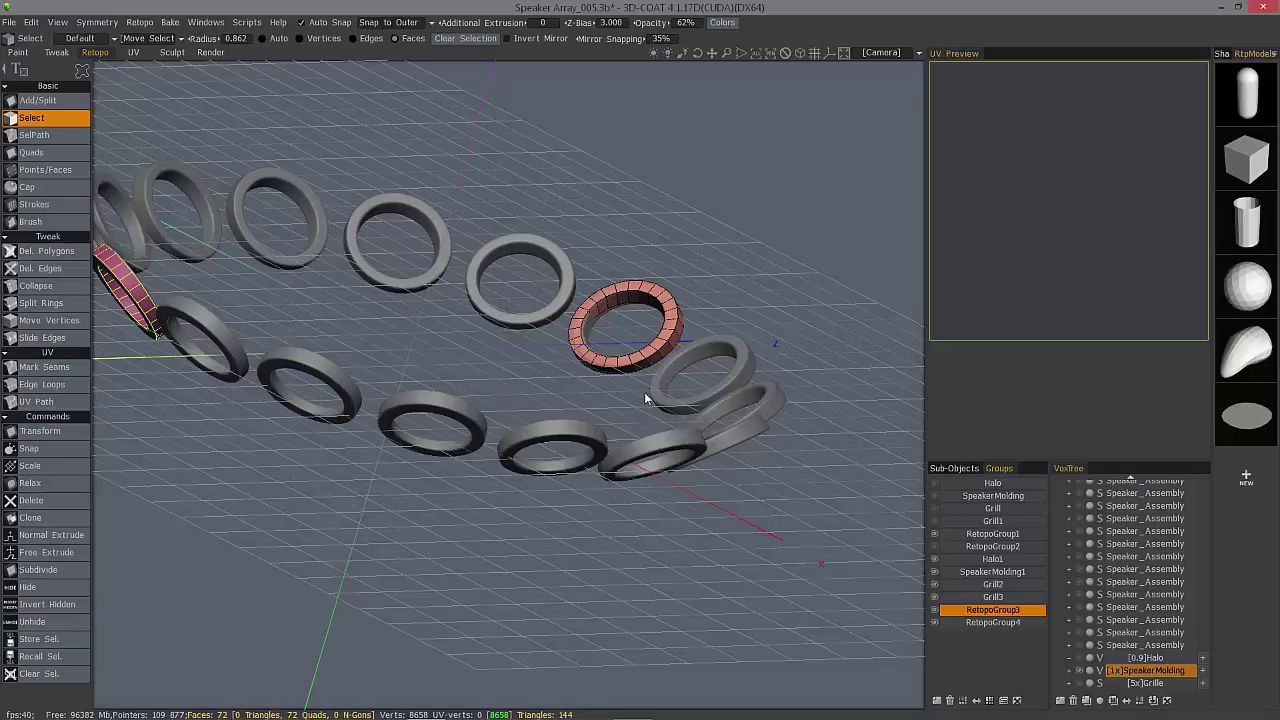
{"action": "left_click", "coordinate": [988, 622]}
{"action": "left_click", "coordinate": [936, 598]}
{"action": "left_click", "coordinate": [936, 585]}
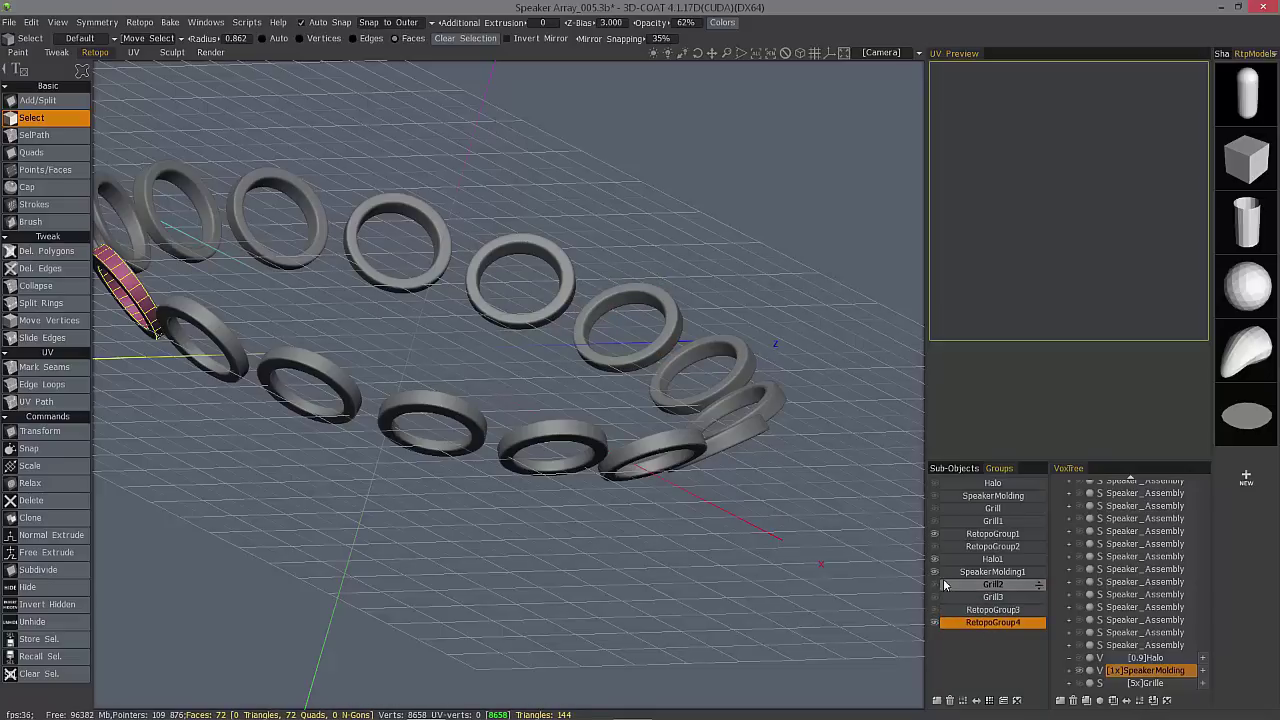
{"action": "left_click", "coordinate": [937, 572]}
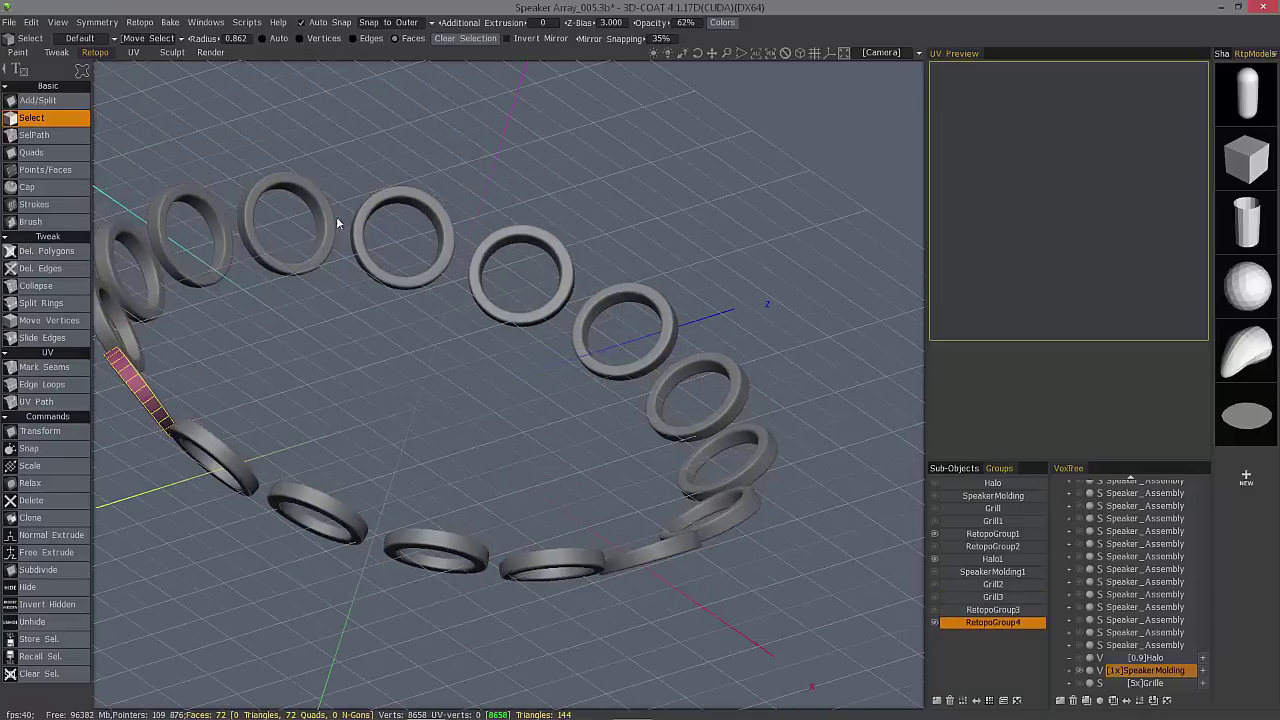